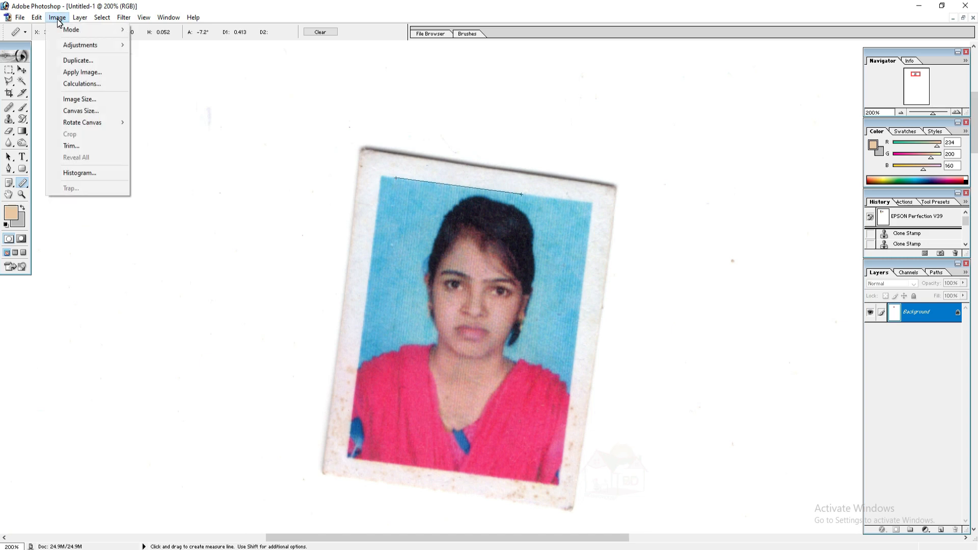
# - Rotate the canvas counterclockwise by the measured line's angle, about 7.2°, to straighten the scanned portrait
pyautogui.moveTo(97, 126)
pyautogui.click(159, 157)
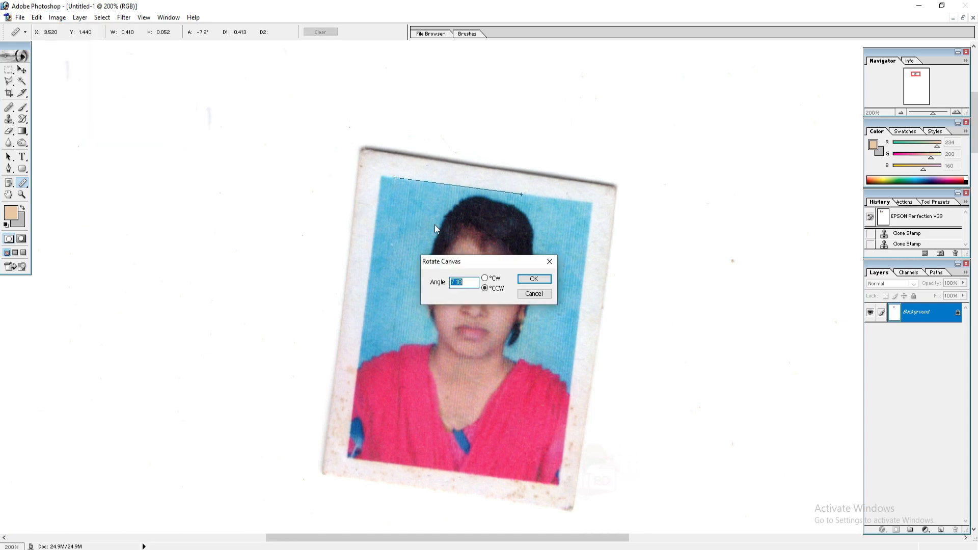
pyautogui.click(534, 279)
# - Crop the straightened portrait inside its white border to 40 mm by 50 mm at 300 pixels/inch
pyautogui.click(9, 93)
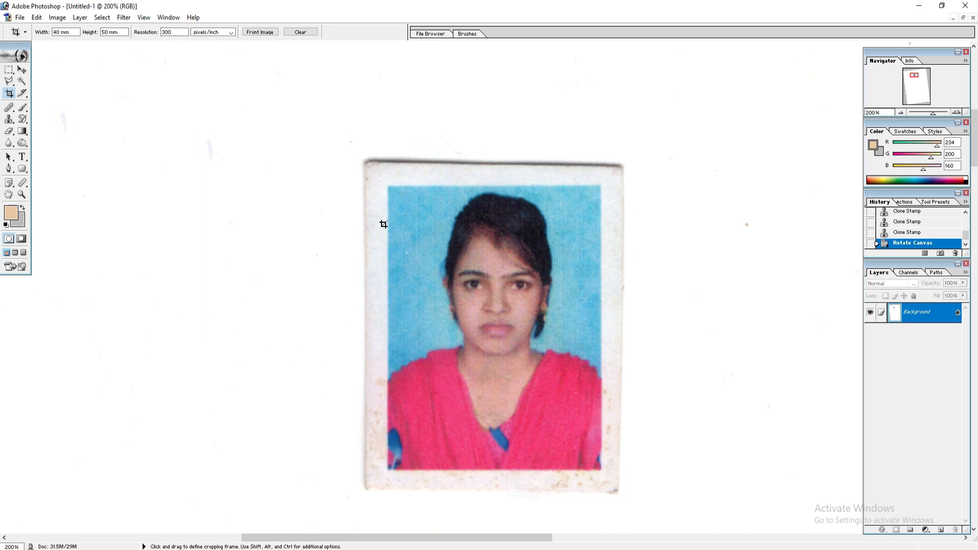
pyautogui.moveTo(389, 187); pyautogui.dragTo(603, 462)
pyautogui.press('Return')
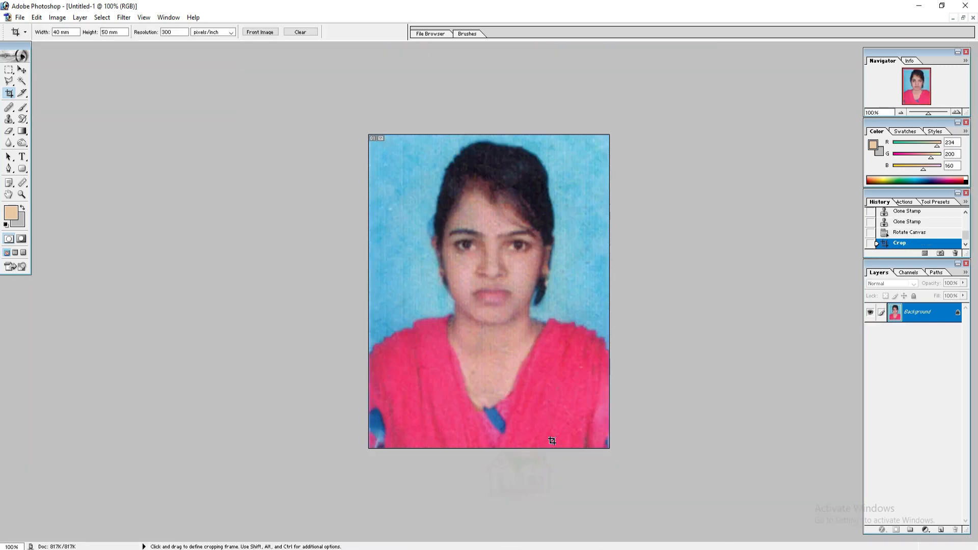
# - Select the blue backdrop around the woman with the Magic Wand and feather the selection
pyautogui.click(22, 80)
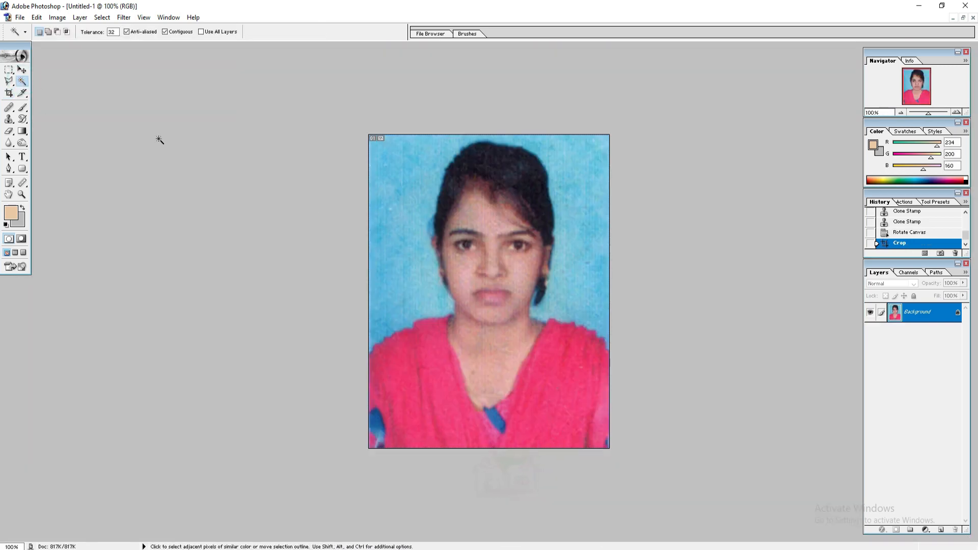
pyautogui.rightClick(399, 209)
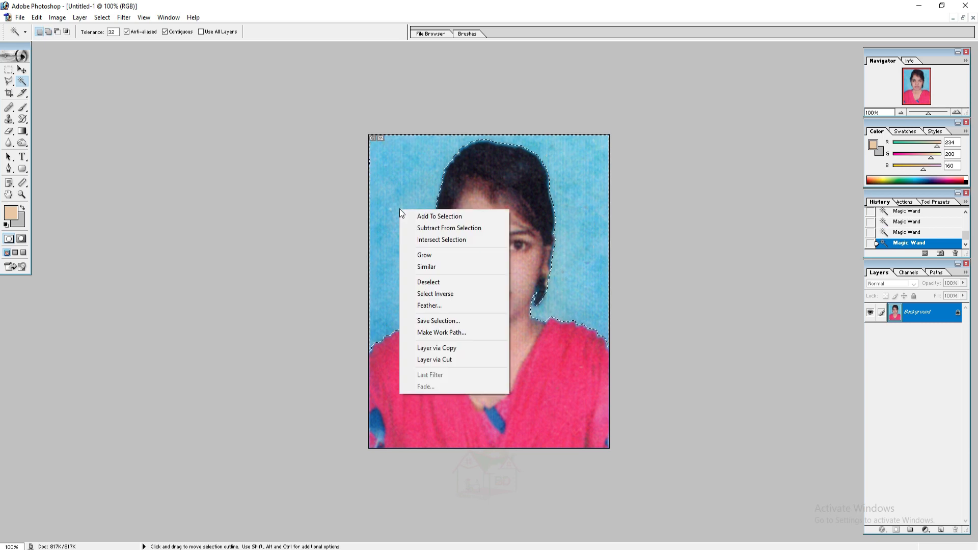
pyautogui.click(430, 305)
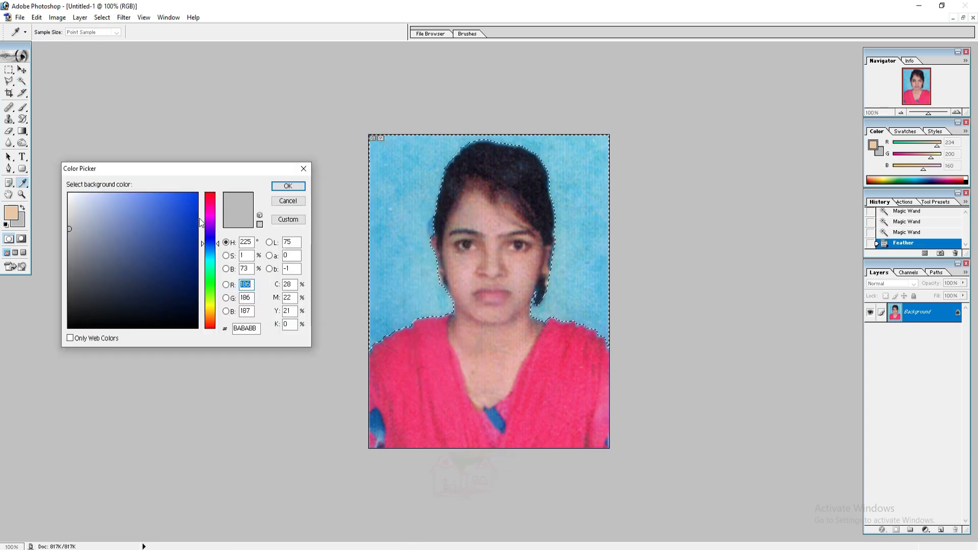
# - Accept the background color and fill the feathered backdrop selection with a solid color
pyautogui.press('Return')
pyautogui.hotkey('alt', 'BackSpace')
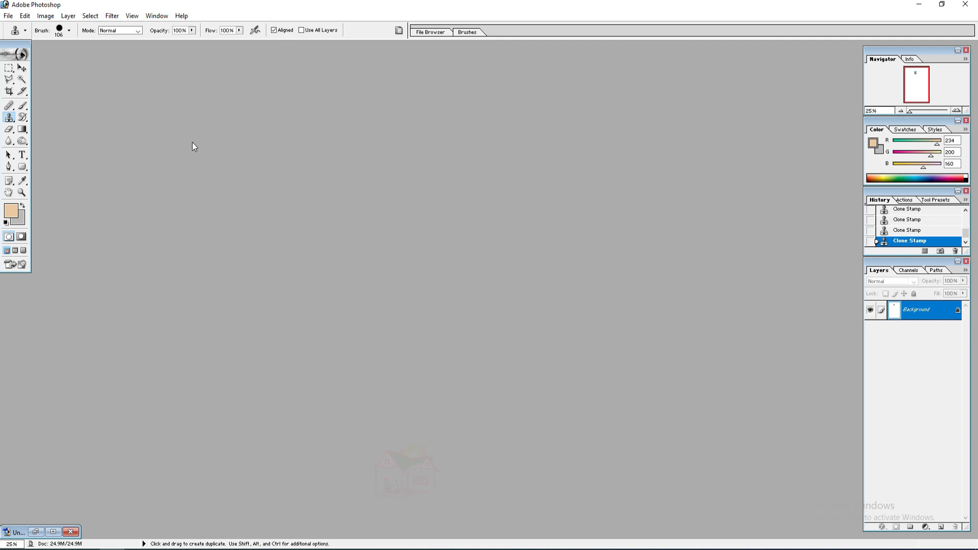
# - Import a color A4 scan of the photo at 300 dpi from the EPSON Perfection V39 and close the scanner dialog
pyautogui.click(8, 17)
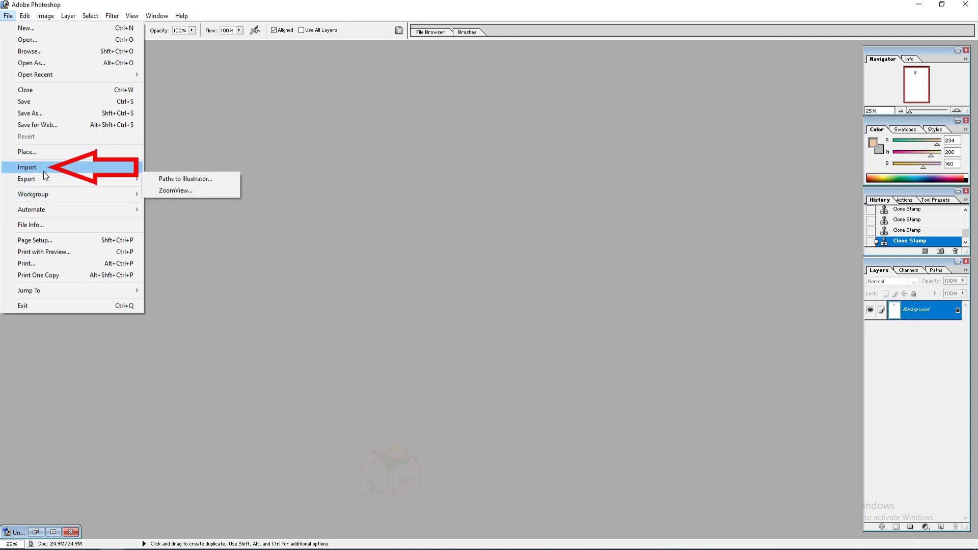
pyautogui.moveTo(39, 169)
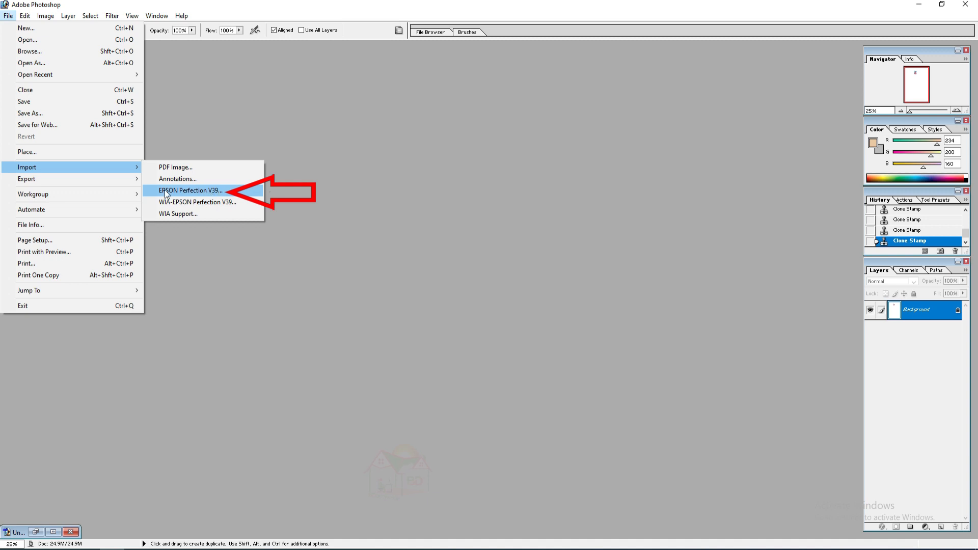
pyautogui.click(199, 192)
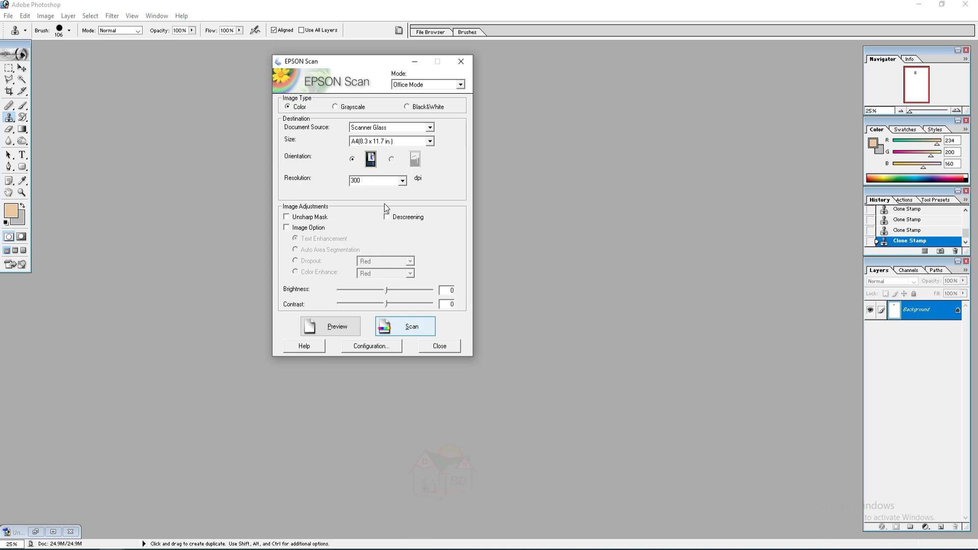
pyautogui.click(406, 327)
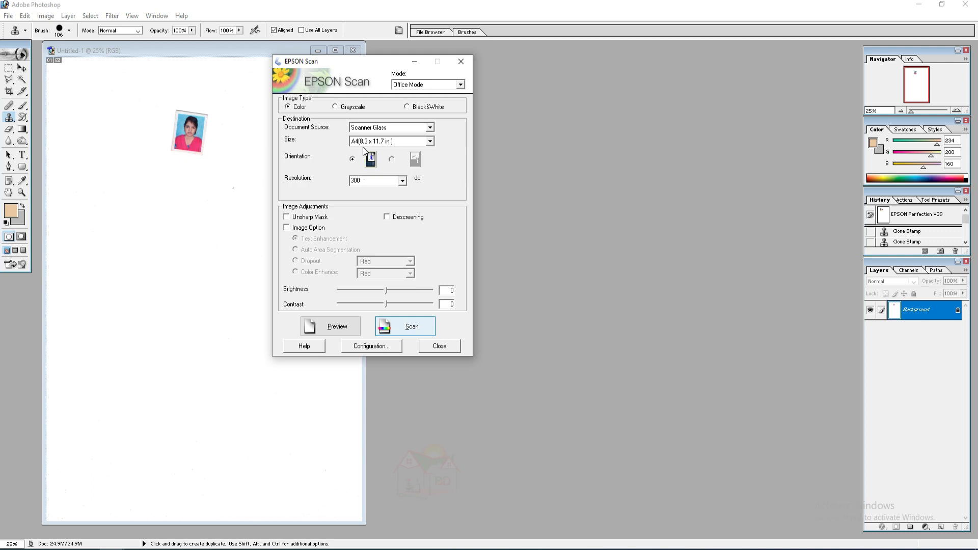
pyautogui.click(444, 348)
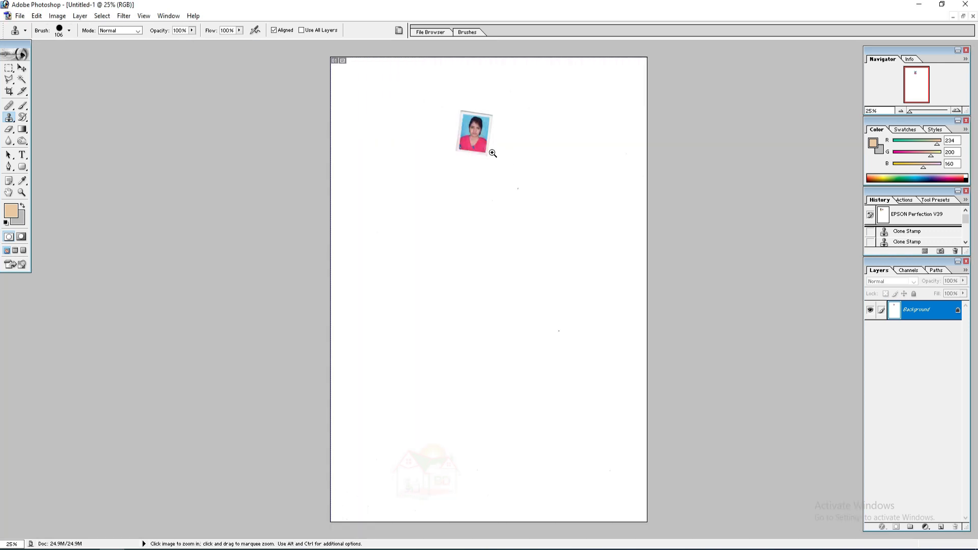
# - Draw a line with the Measure tool along the upper edge of the portrait's blue backdrop, at an angle of about -7.2°
pyautogui.click(476, 149)
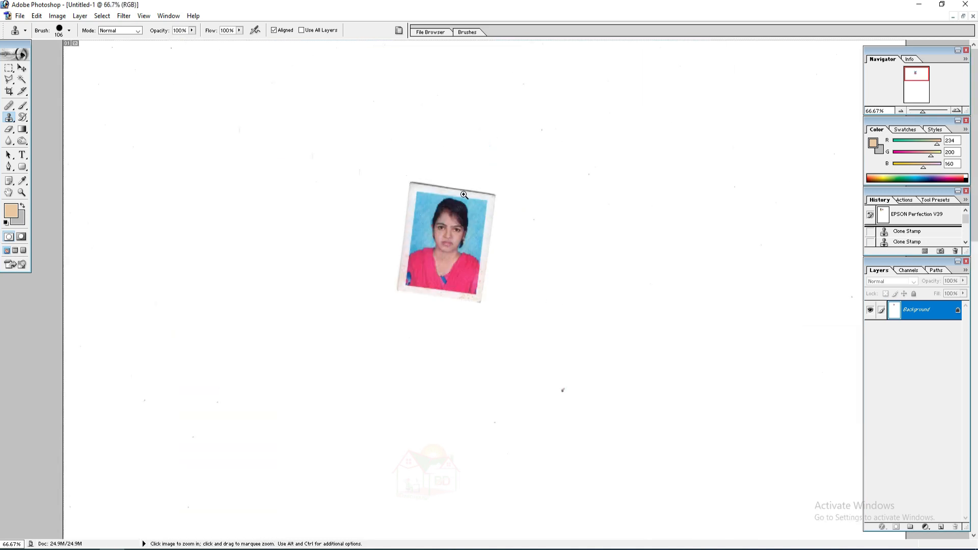
pyautogui.keyDown('ctrl'); pyautogui.click(463, 193); pyautogui.keyUp('ctrl')
pyautogui.keyDown('ctrl'); pyautogui.click(465, 240); pyautogui.keyUp('ctrl')
pyautogui.moveTo(488, 319); pyautogui.dragTo(485, 157)
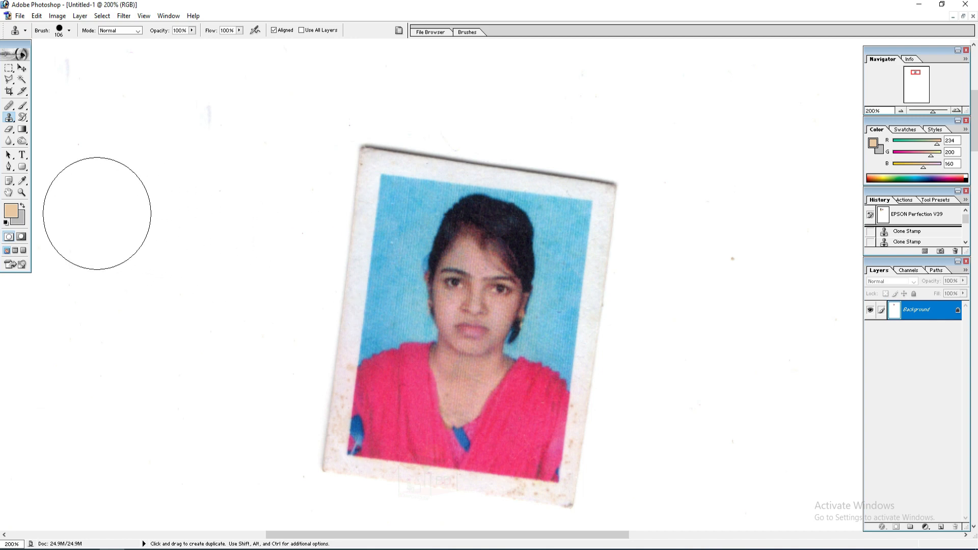
pyautogui.press('v')
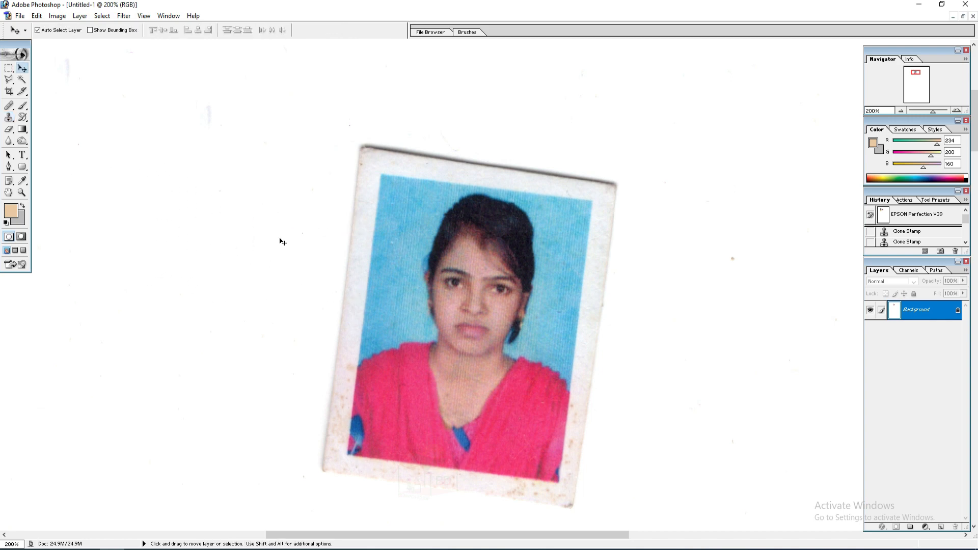
pyautogui.click(23, 182)
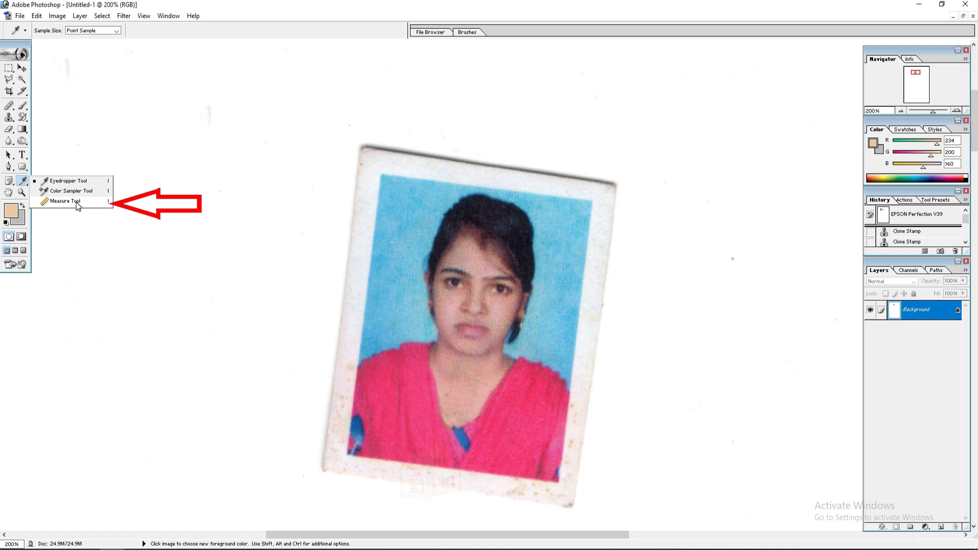
pyautogui.click(76, 202)
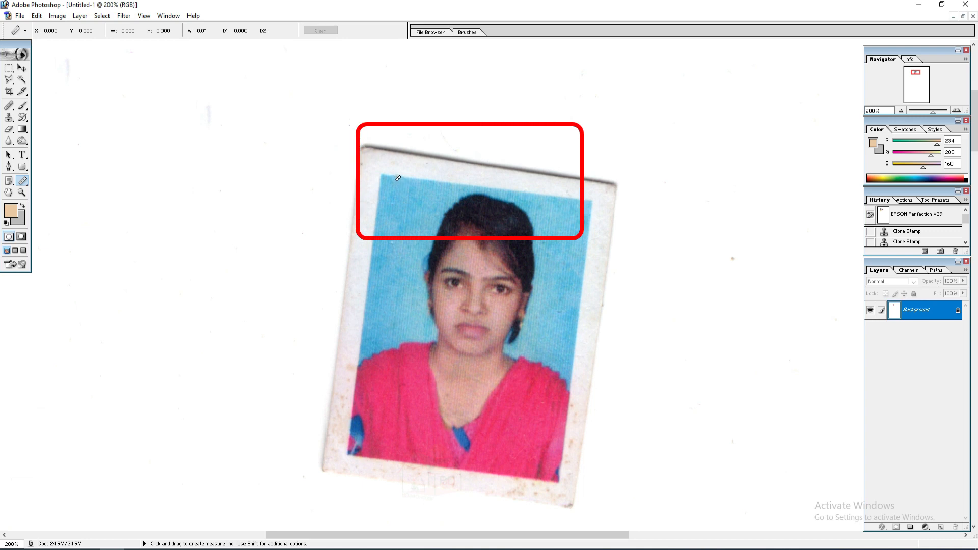
pyautogui.moveTo(395, 177); pyautogui.dragTo(513, 194)
pyautogui.moveTo(522, 193); pyautogui.dragTo(522, 193)
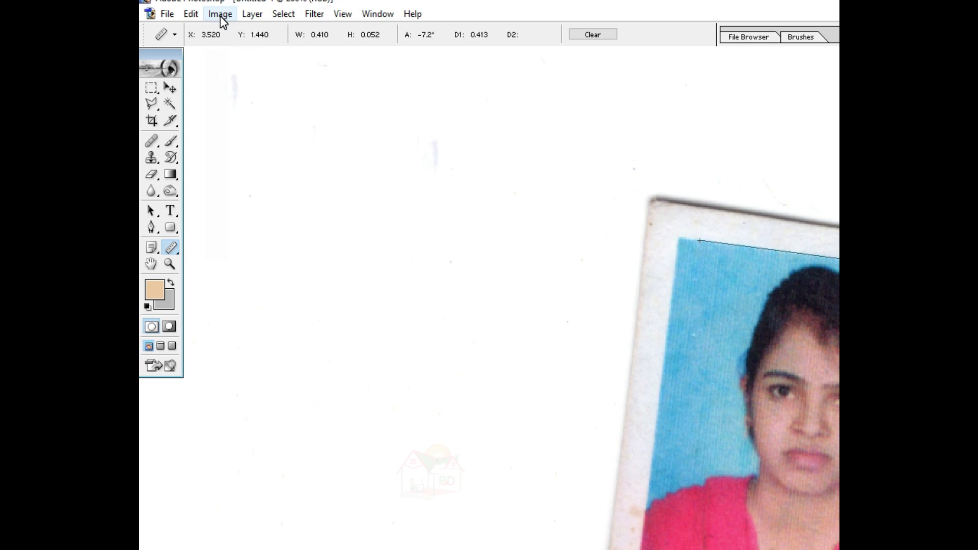
# - Apply an arbitrary counterclockwise canvas rotation using the angle taken from the measure line, about 7.2°
pyautogui.click(220, 16)
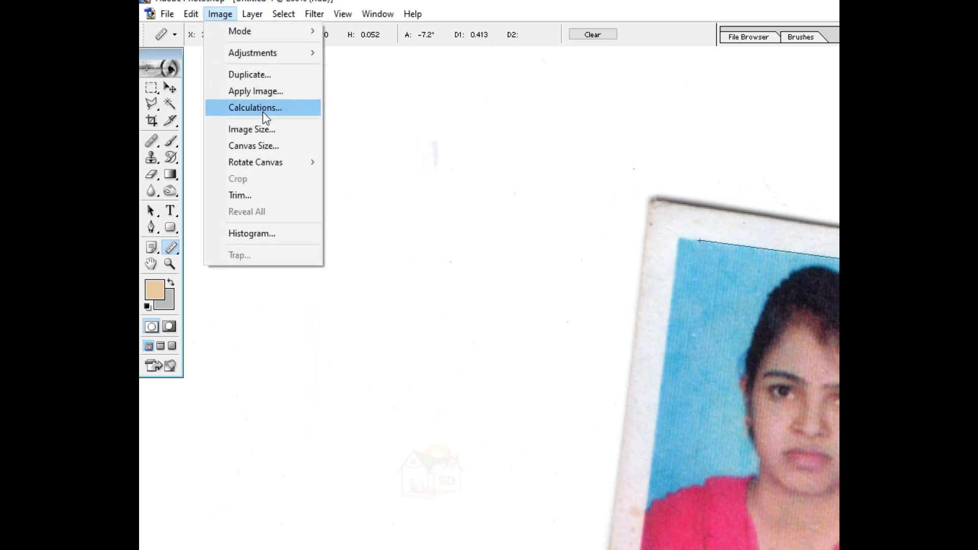
pyautogui.moveTo(246, 166)
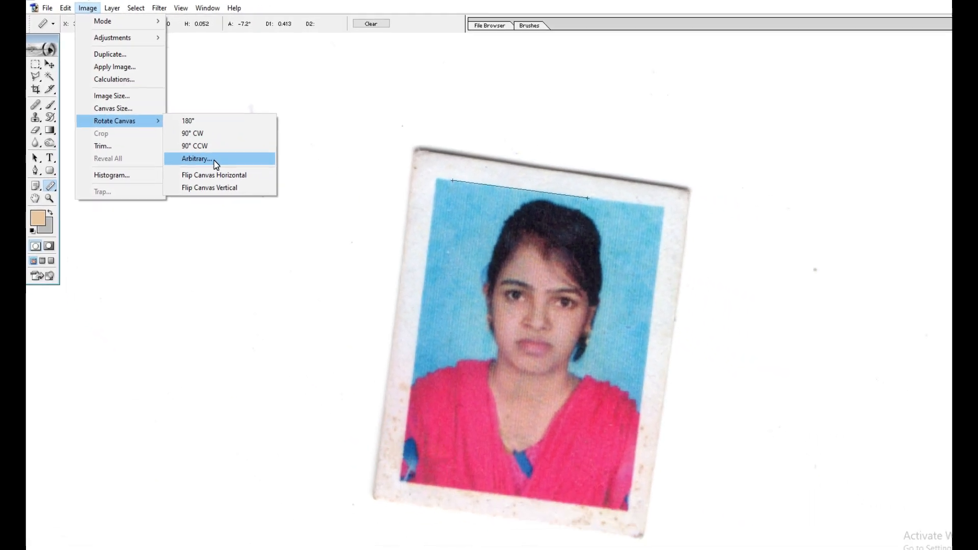
pyautogui.click(389, 217)
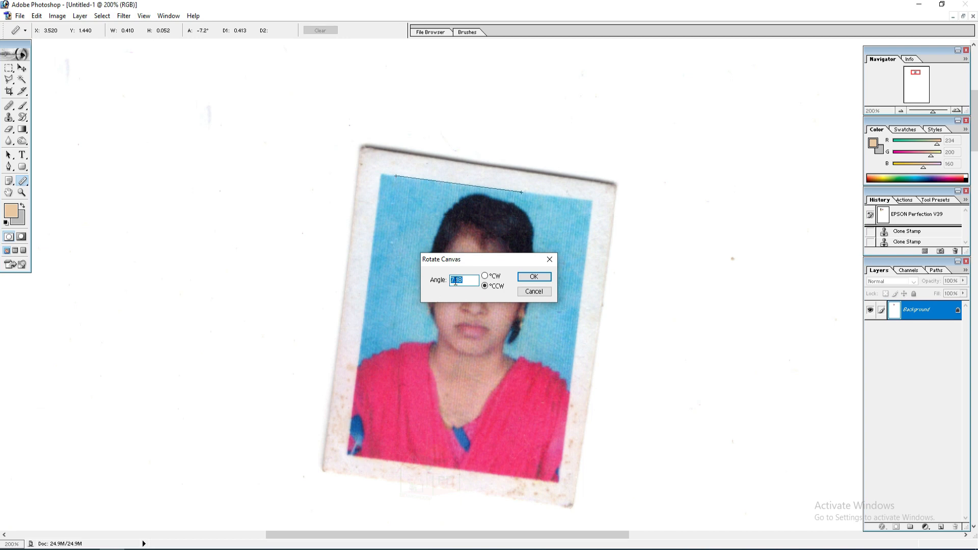
pyautogui.click(537, 277)
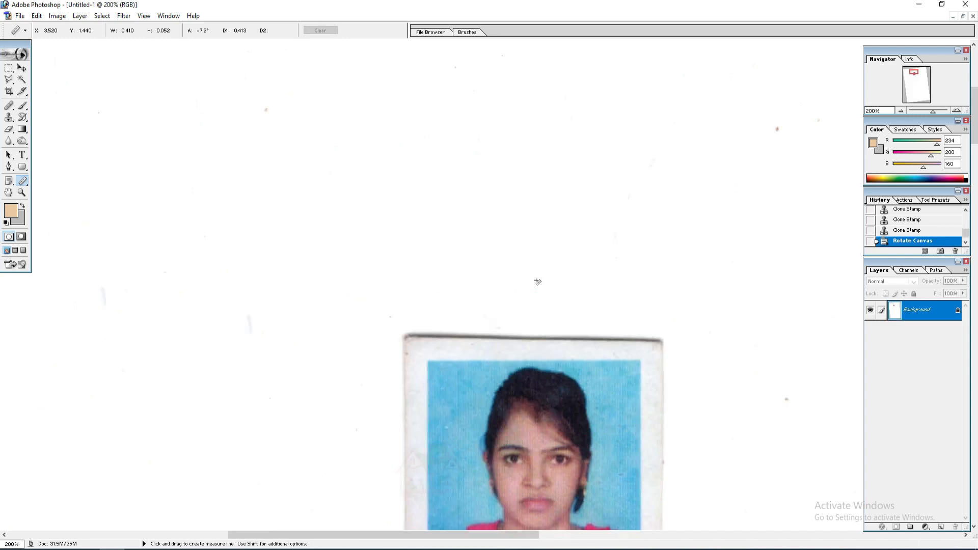
# - Crop the scan to the portrait inside its white border, using 40 mm width, 50 mm height and 300 pixels/inch
pyautogui.moveTo(538, 380); pyautogui.dragTo(500, 201)
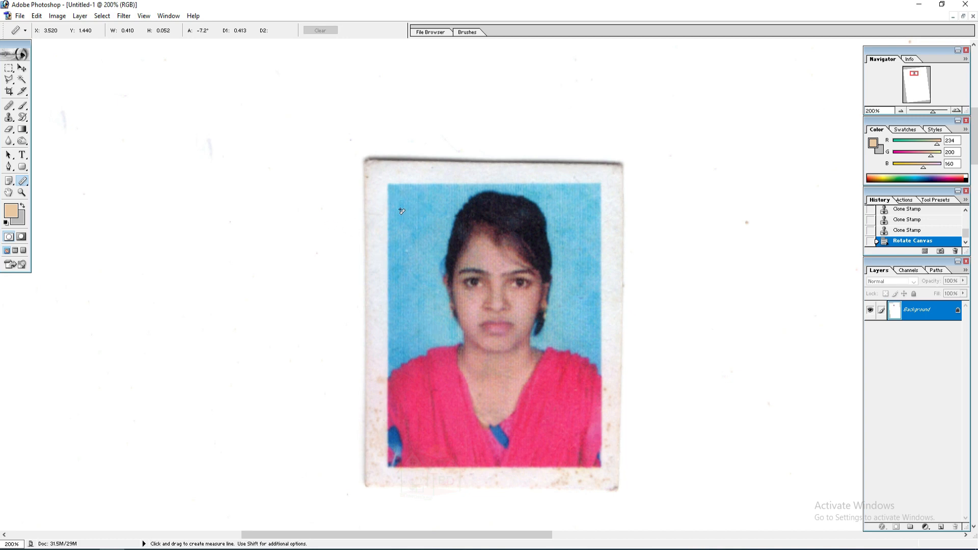
pyautogui.click(10, 91)
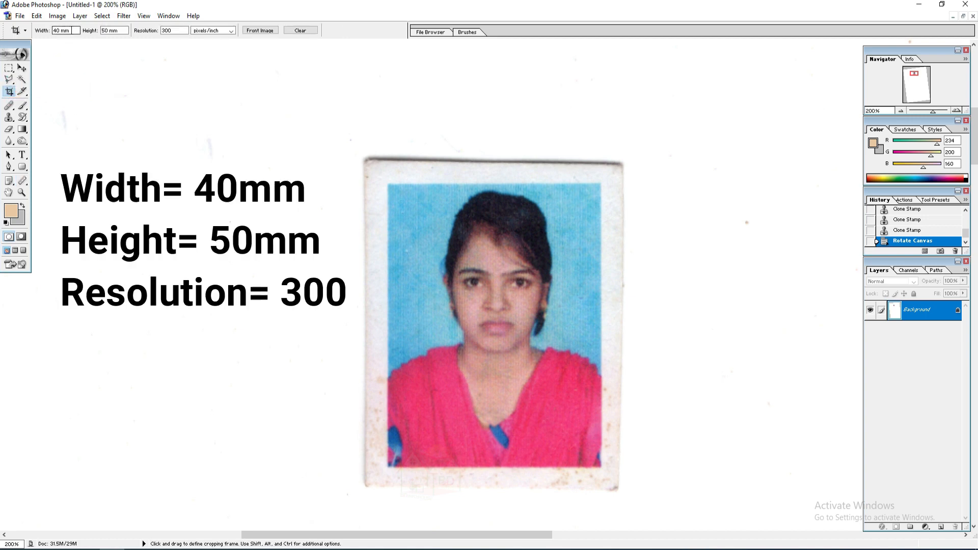
pyautogui.click(113, 31)
pyautogui.click(168, 31)
pyautogui.moveTo(388, 184); pyautogui.dragTo(600, 461)
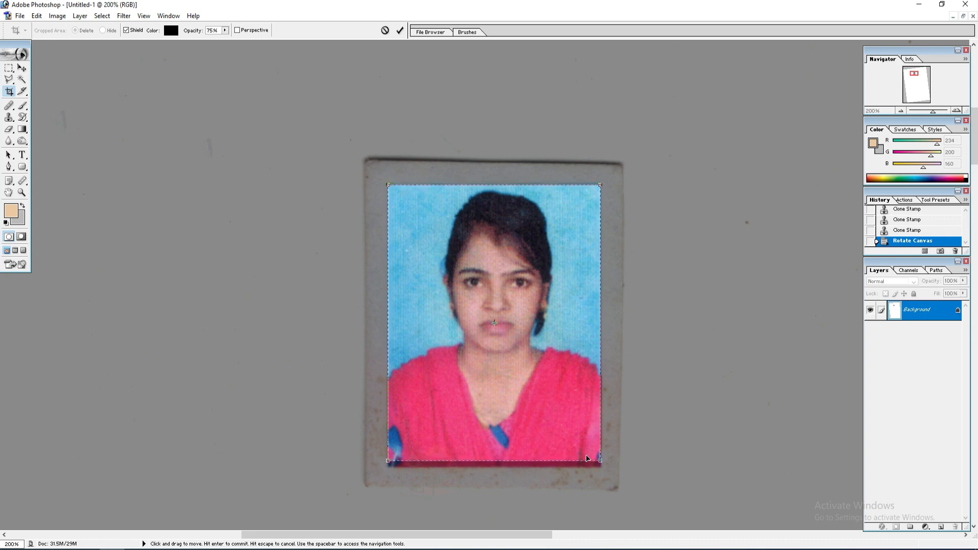
pyautogui.press('Return')
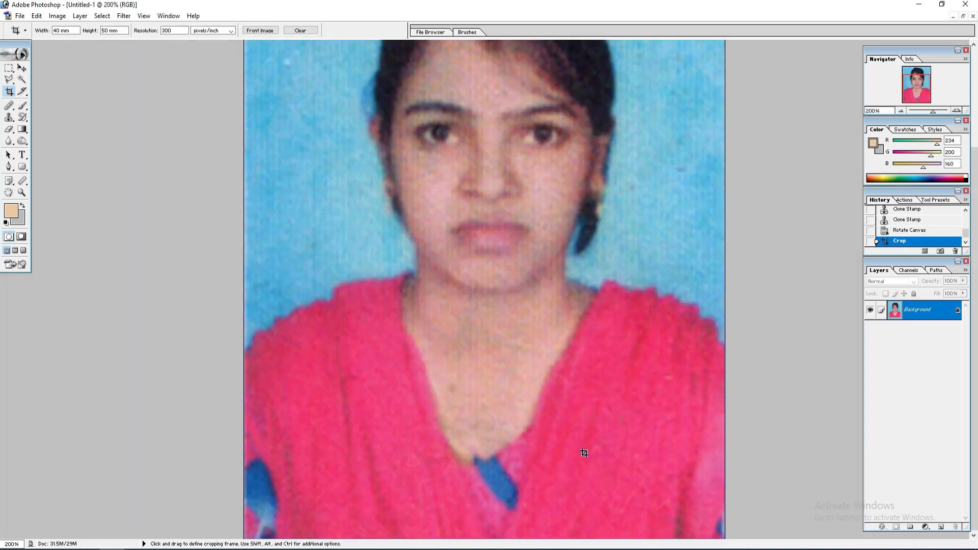
# - Select the whole blue backdrop with the Magic Wand at tolerance 32, adding the missed patches around the hair and shoulders
pyautogui.hotkey('ctrl', '-')
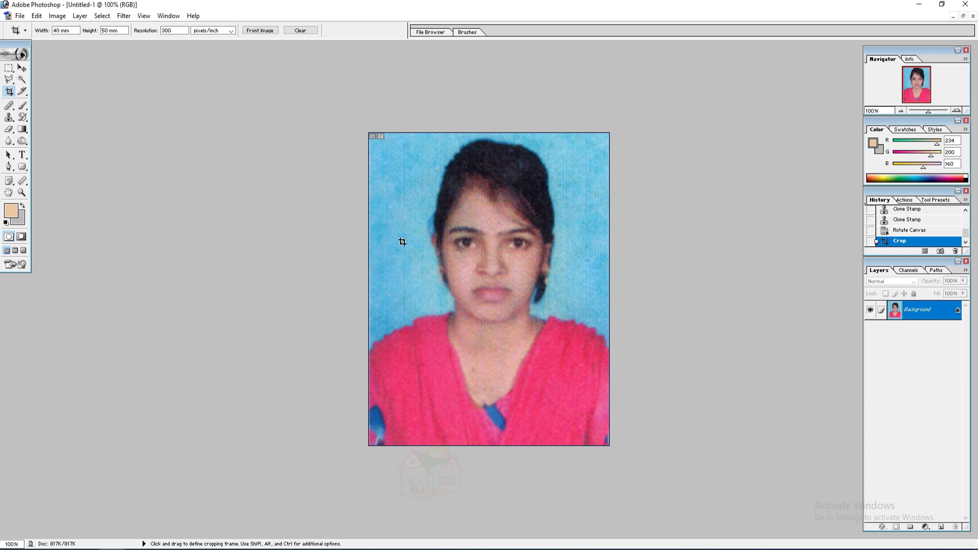
pyautogui.click(22, 79)
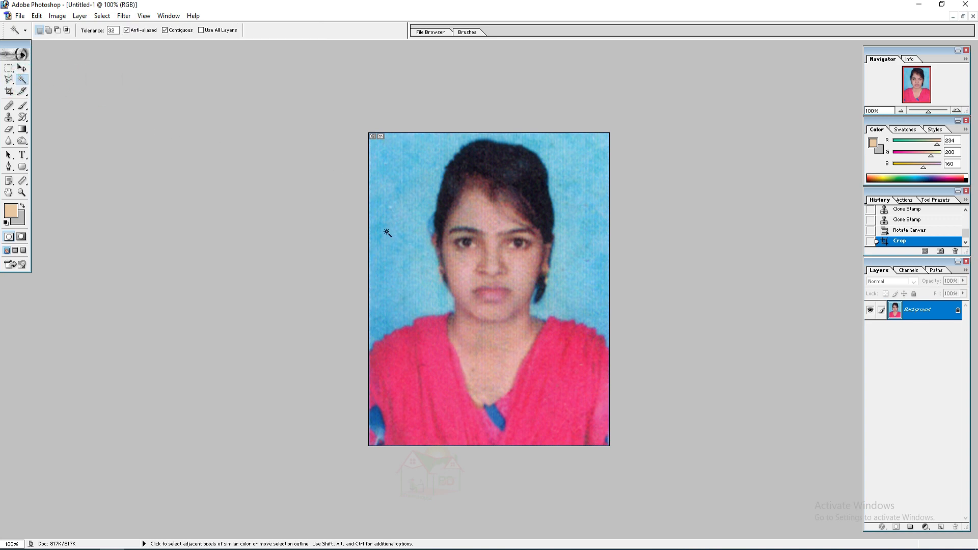
pyautogui.press('shift')
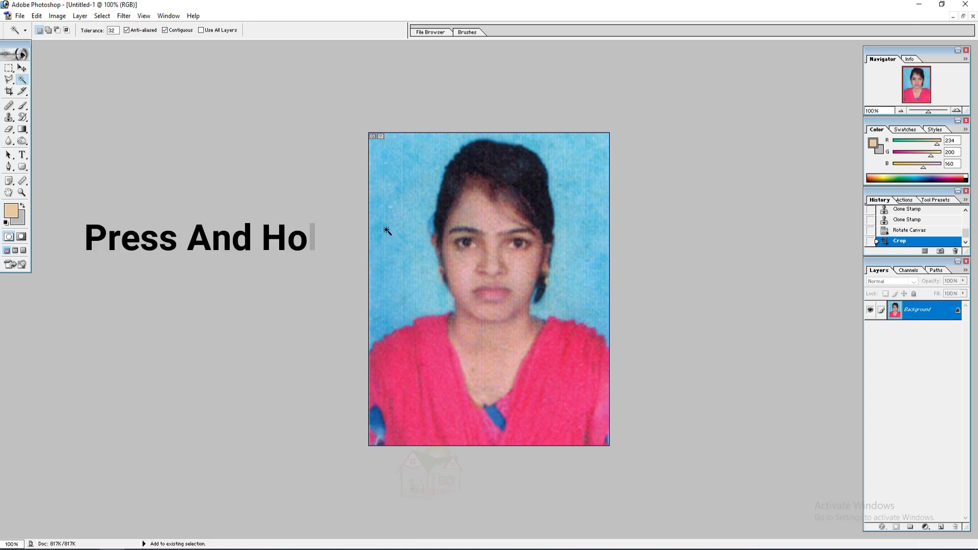
pyautogui.keyDown('shift'); pyautogui.click(391, 204); pyautogui.keyUp('shift')
pyautogui.keyDown('shift'); pyautogui.click(398, 203); pyautogui.keyUp('shift')
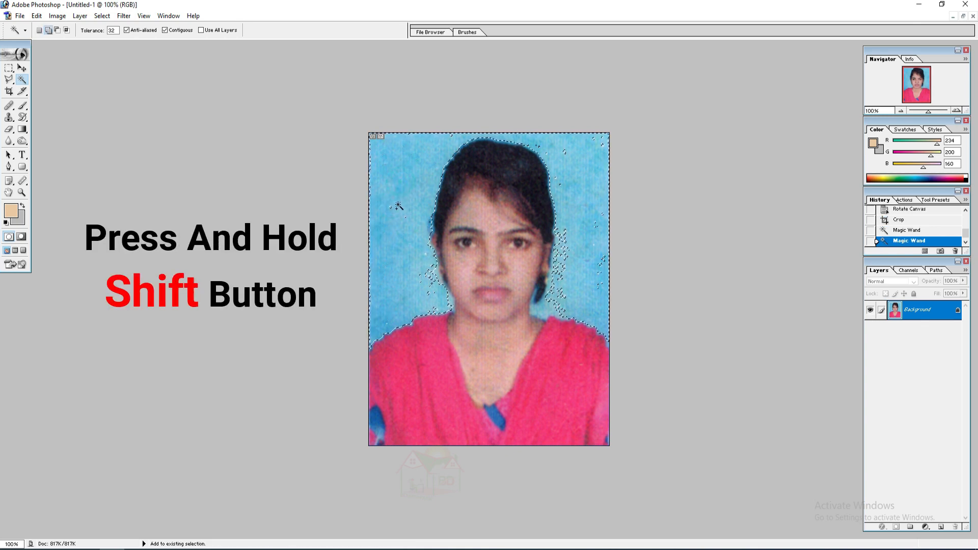
pyautogui.keyDown('shift'); pyautogui.click(560, 249); pyautogui.keyUp('shift')
pyautogui.keyDown('shift'); pyautogui.click(429, 300); pyautogui.keyUp('shift')
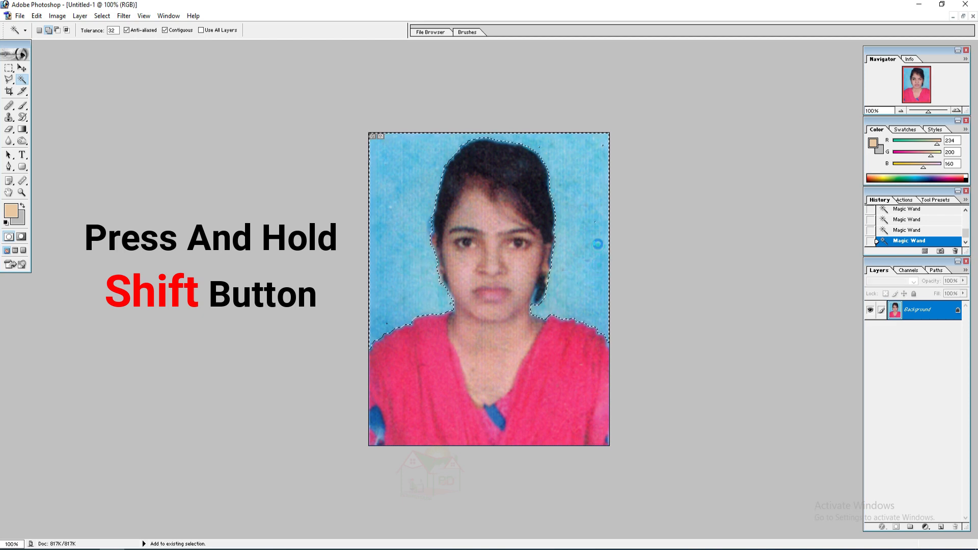
pyautogui.keyDown('shift'); pyautogui.click(594, 221); pyautogui.keyUp('shift')
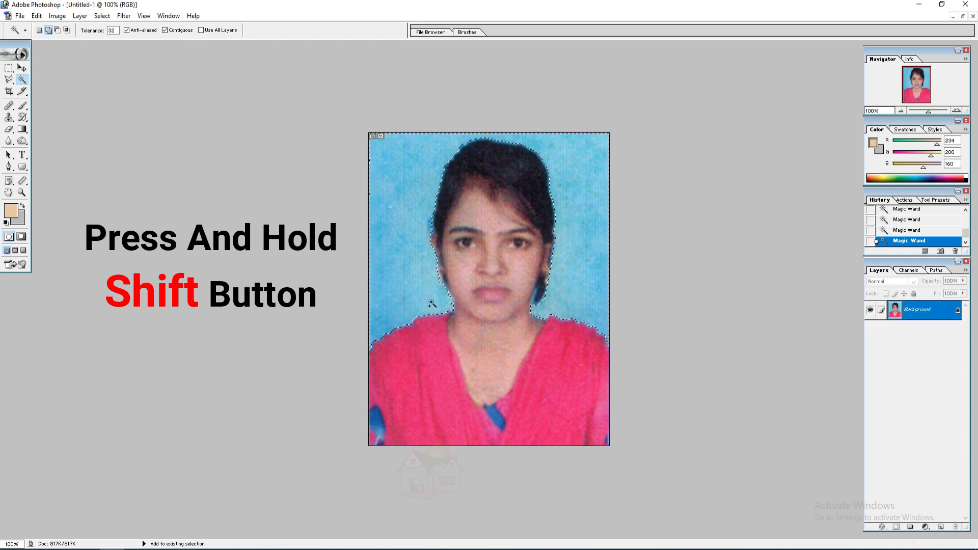
pyautogui.keyDown('shift'); pyautogui.click(423, 225); pyautogui.keyUp('shift')
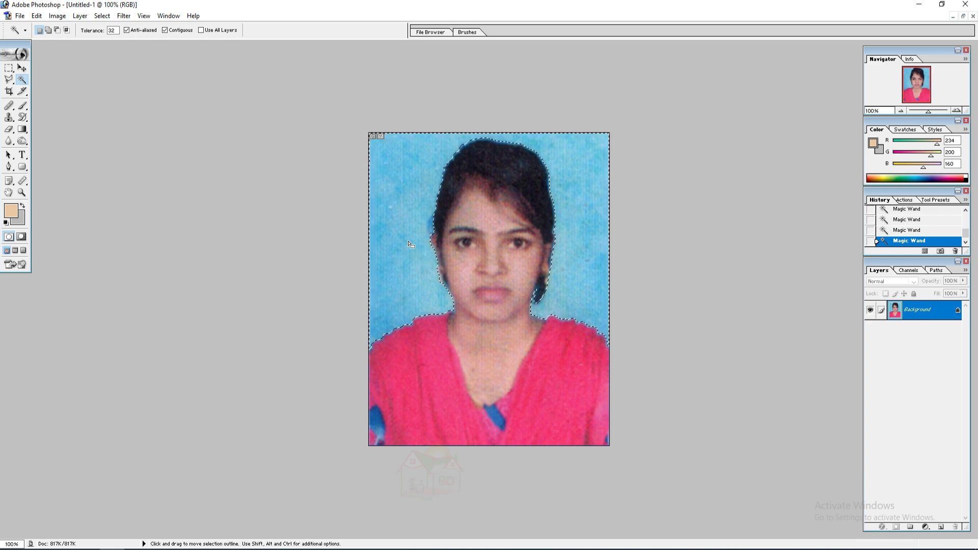
# - Feather the backdrop selection, keeping the feather radius already entered
pyautogui.rightClick(401, 208)
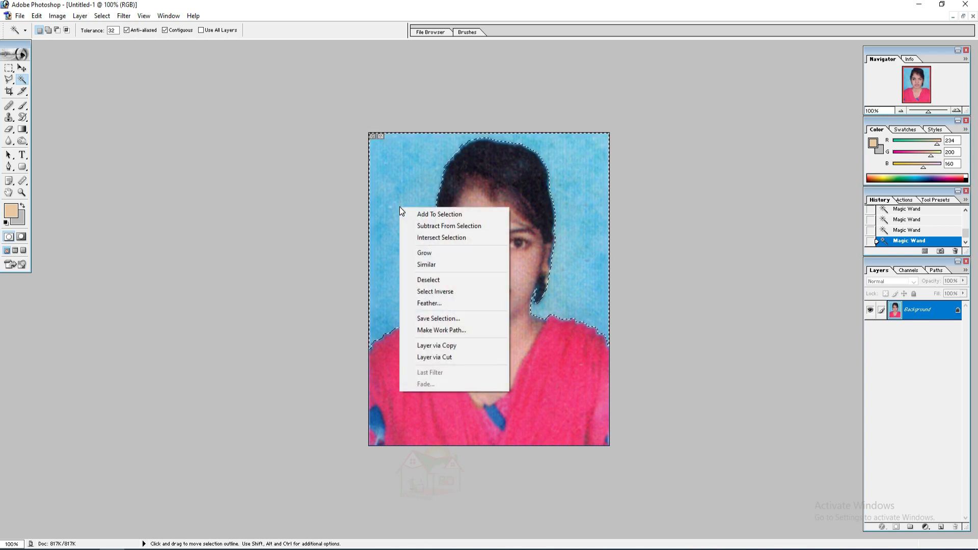
pyautogui.click(432, 304)
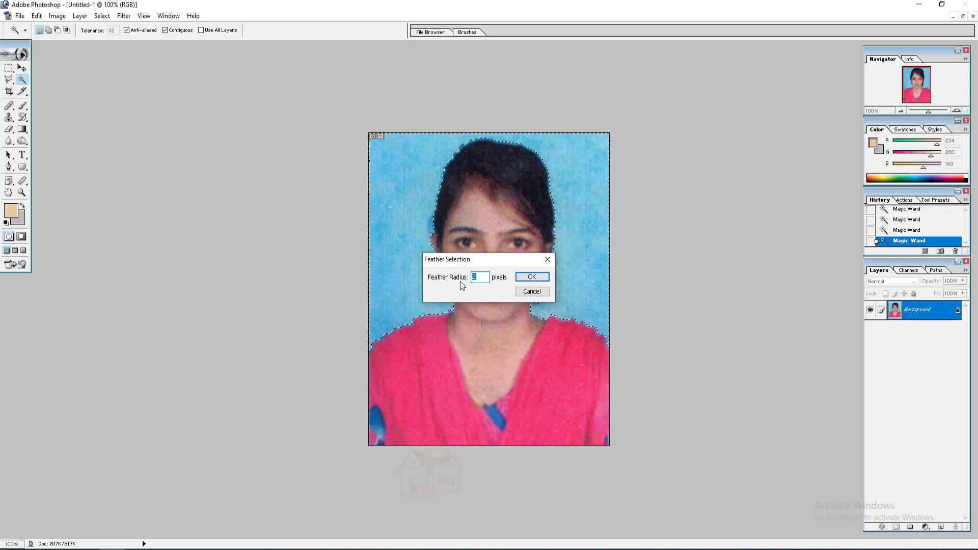
pyautogui.click(532, 278)
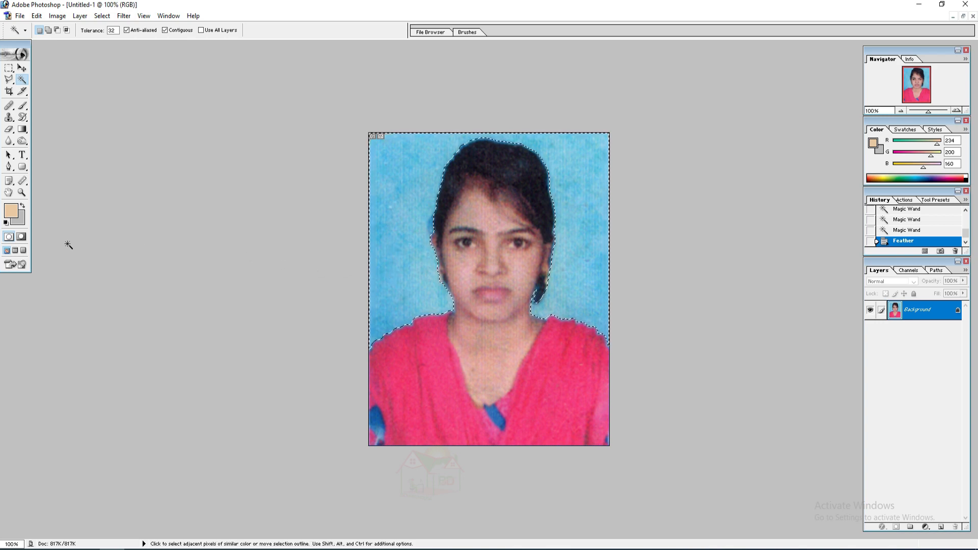
# - Set the background colour to a strong saturated blue, fill the selected backdrop with it, and deselect
pyautogui.click(23, 224)
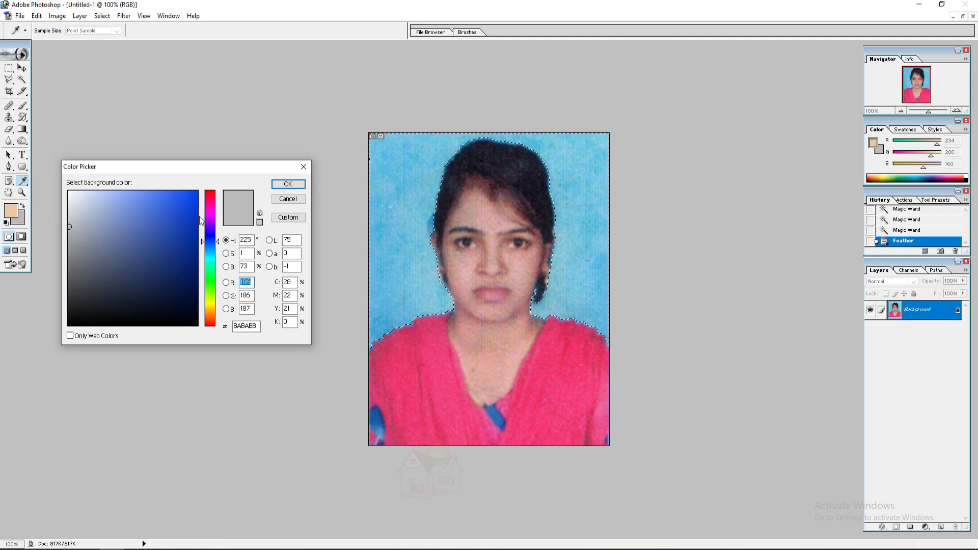
pyautogui.click(196, 200)
pyautogui.click(286, 185)
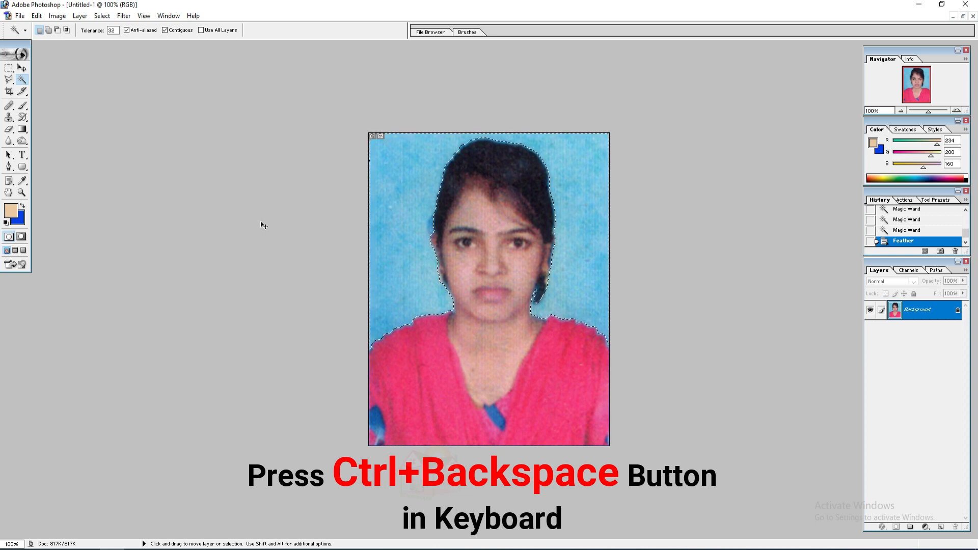
pyautogui.hotkey('ctrl', 'BackSpace')
pyautogui.hotkey('ctrl', 'BackSpace')
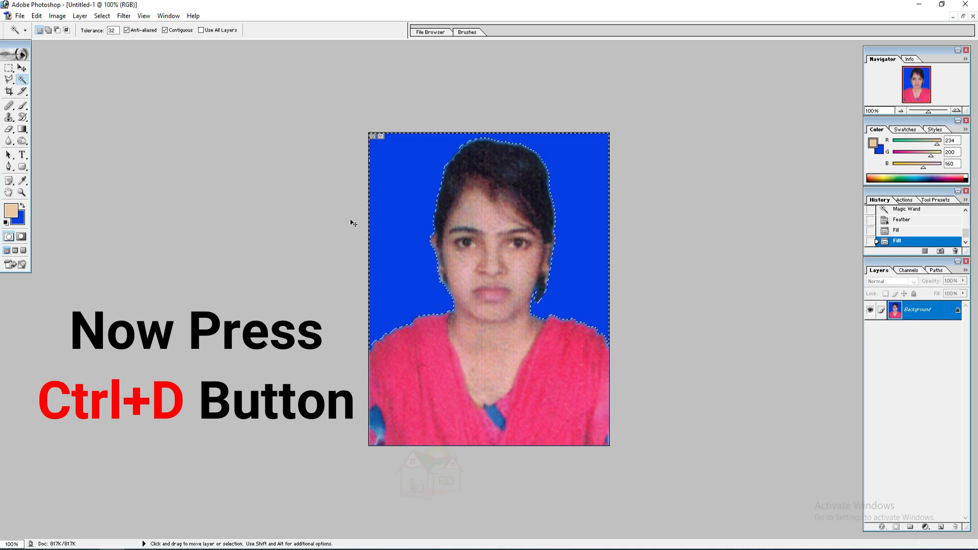
pyautogui.hotkey('ctrl', 'd')
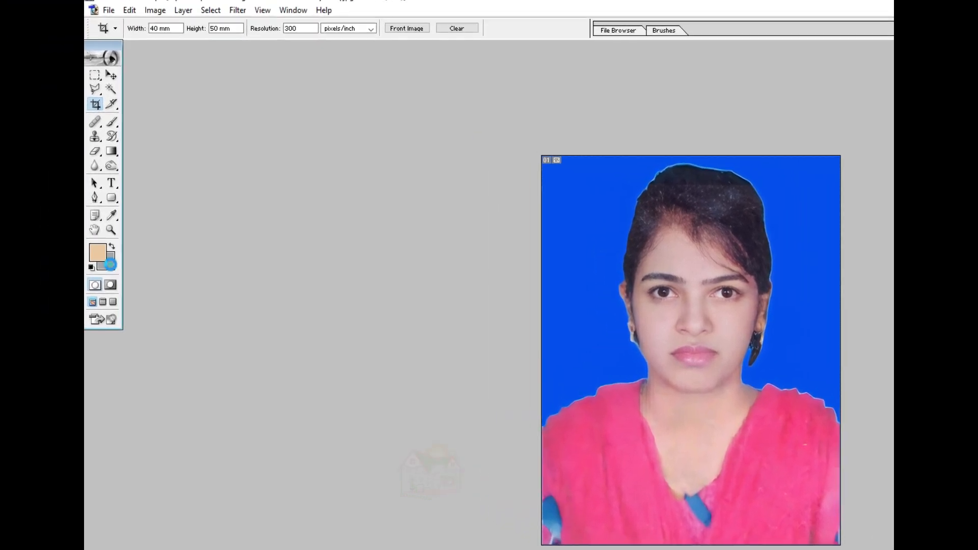
# - Set the background colour to the light grey AFB0B4
pyautogui.click(110, 264)
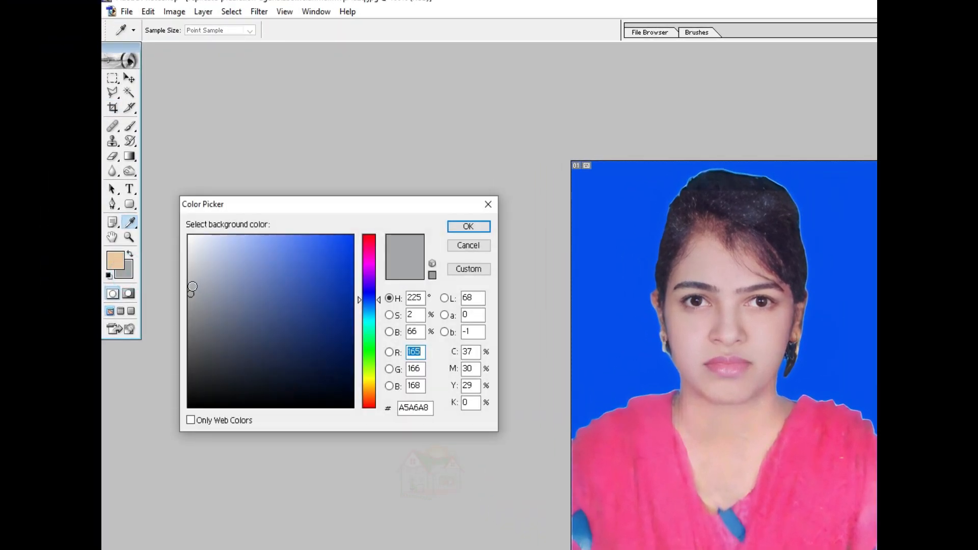
pyautogui.click(193, 287)
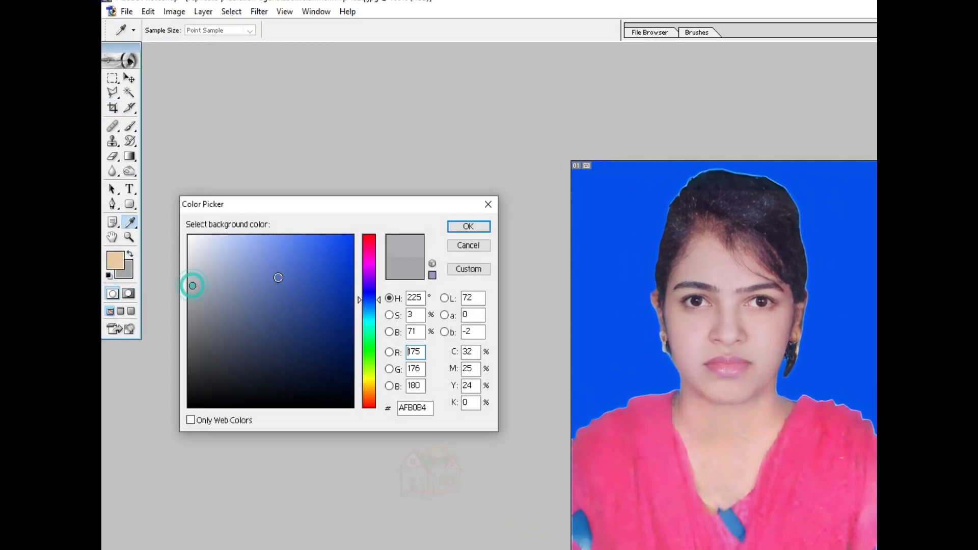
pyautogui.click(465, 226)
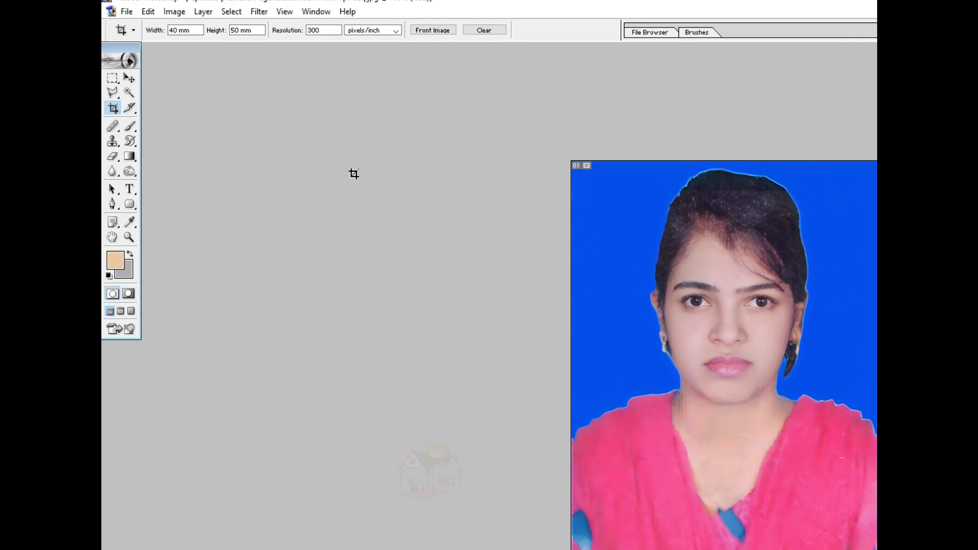
# - Enlarge the canvas by a relative .03 inches in width and height, anchored at the centre, to add a thin grey border
pyautogui.click(179, 14)
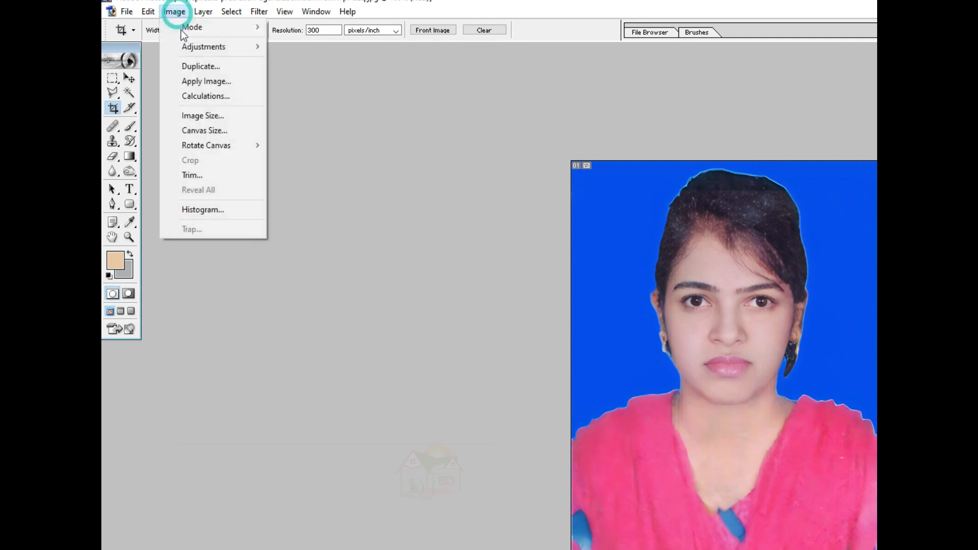
pyautogui.click(211, 132)
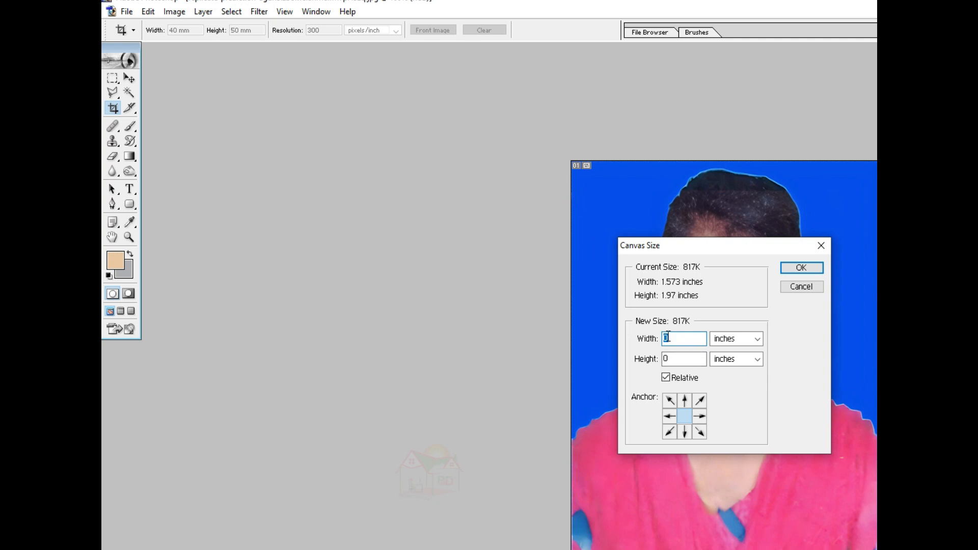
pyautogui.moveTo(683, 337); pyautogui.dragTo(646, 337)
pyautogui.write('.03')
pyautogui.moveTo(694, 356); pyautogui.dragTo(573, 373)
pyautogui.write('.0')
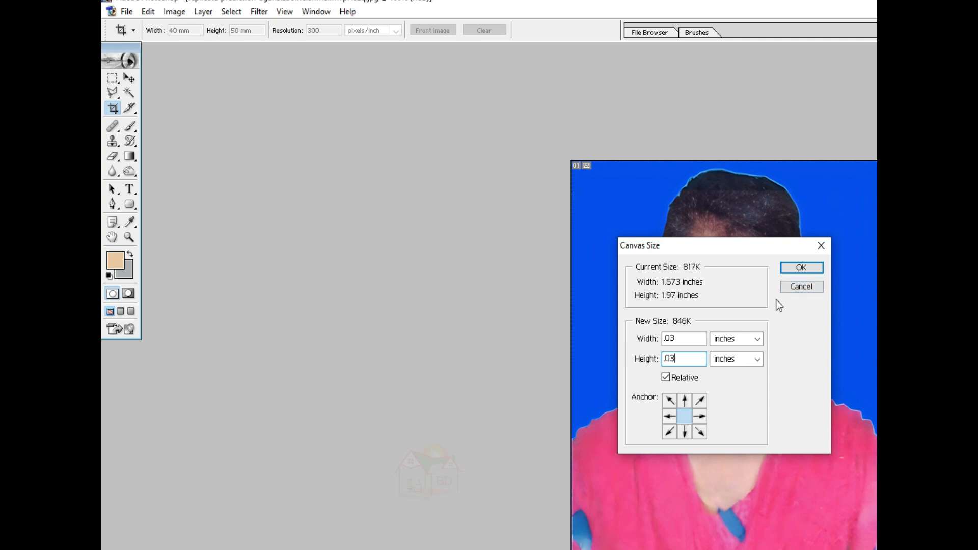
pyautogui.click(802, 267)
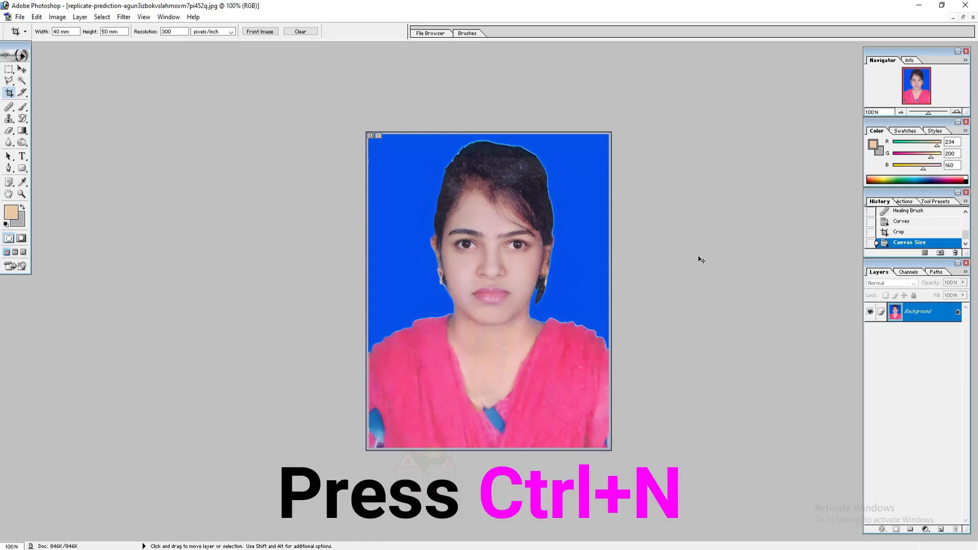
# - Create a white A4 RGB document at 300 pixels/inch and copy the bordered portrait into it with the Move tool
pyautogui.hotkey('ctrl', 'n')
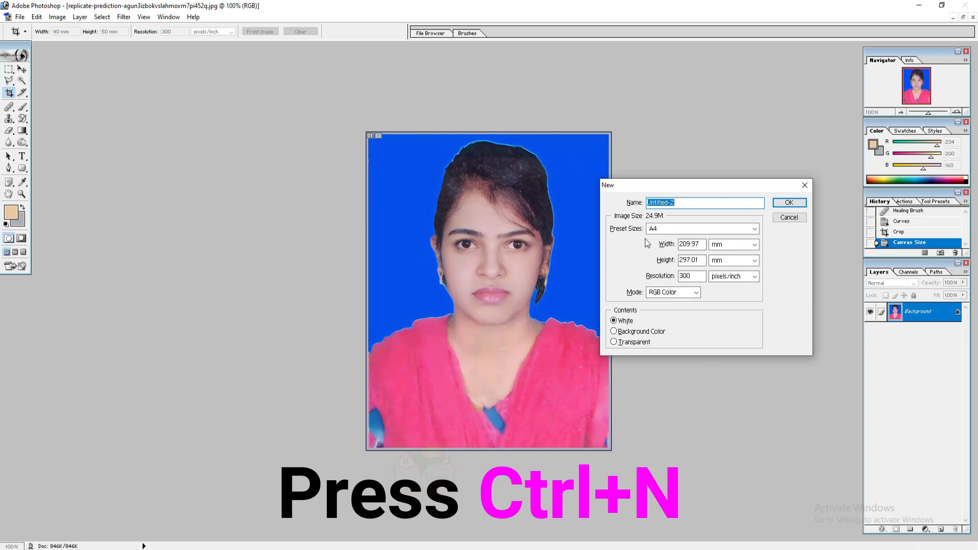
pyautogui.click(789, 202)
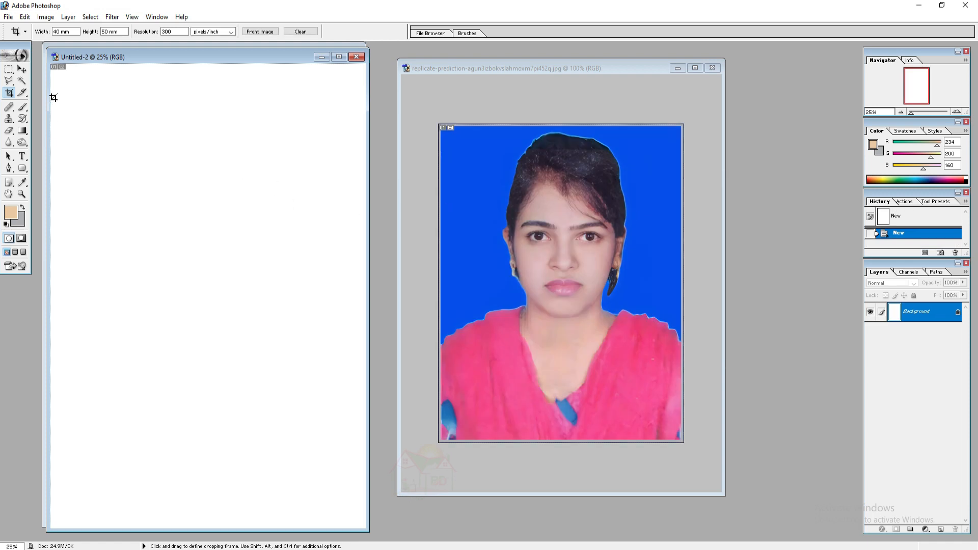
pyautogui.click(22, 69)
pyautogui.click(571, 255)
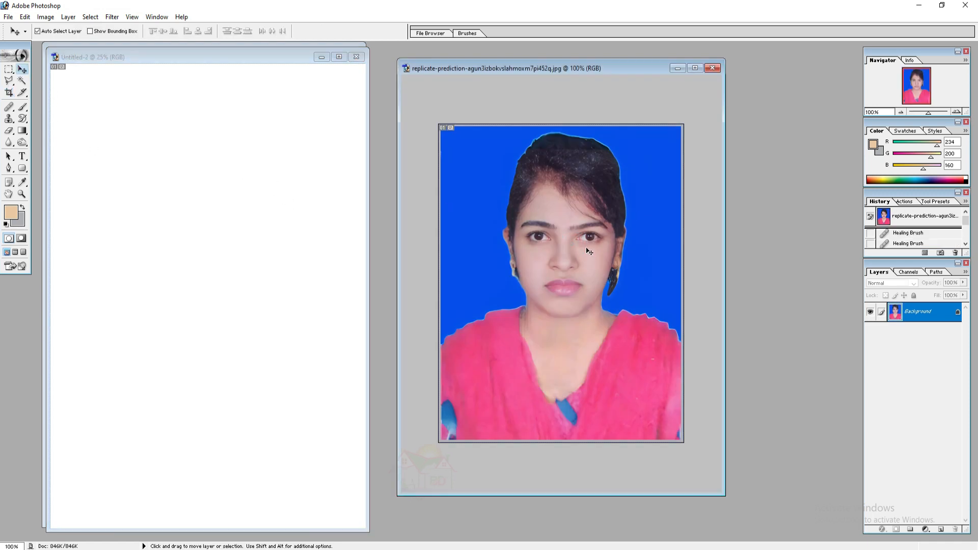
pyautogui.moveTo(554, 242); pyautogui.dragTo(268, 287)
pyautogui.moveTo(160, 143); pyautogui.dragTo(188, 153)
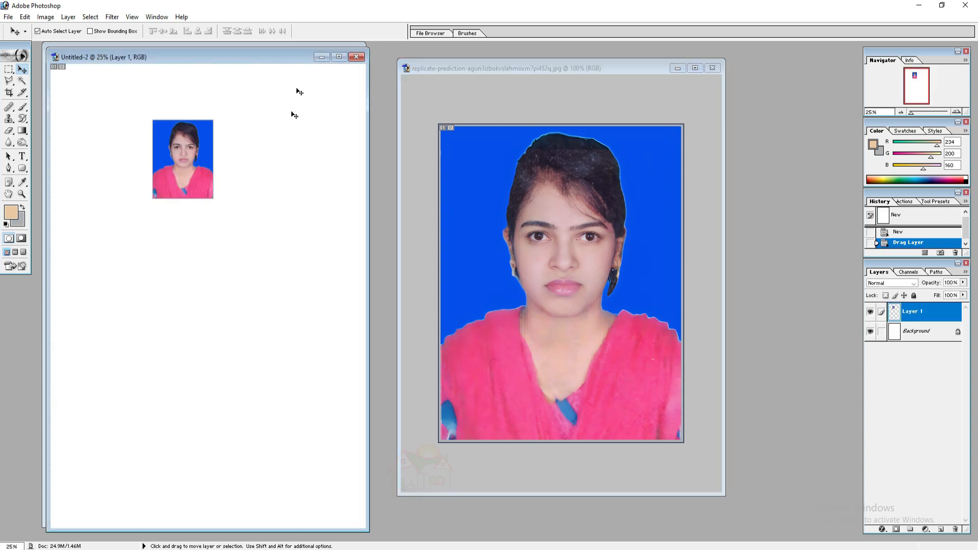
# - Maximize the A4 document and place the portrait just inside the page's upper-left corner, nudging it slightly upward
pyautogui.click(339, 56)
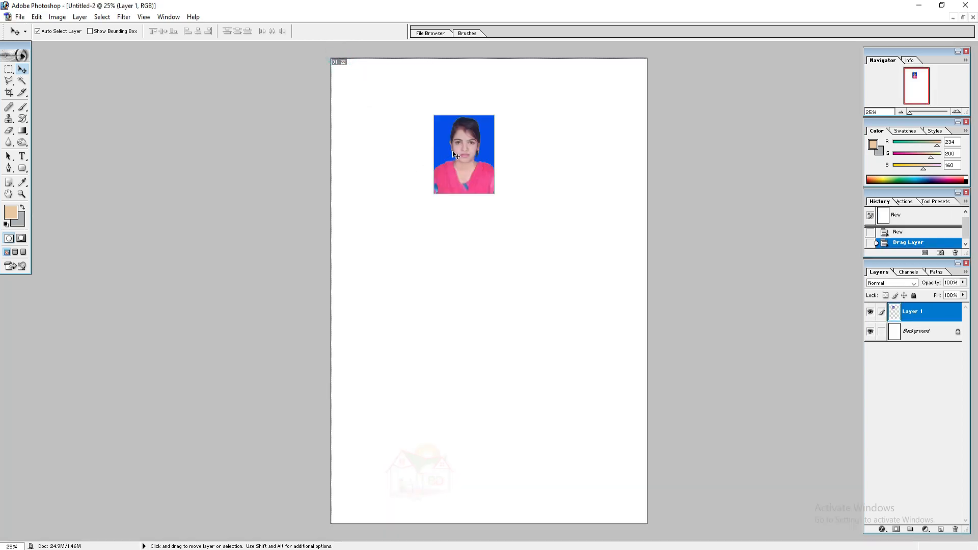
pyautogui.moveTo(494, 185); pyautogui.dragTo(399, 139)
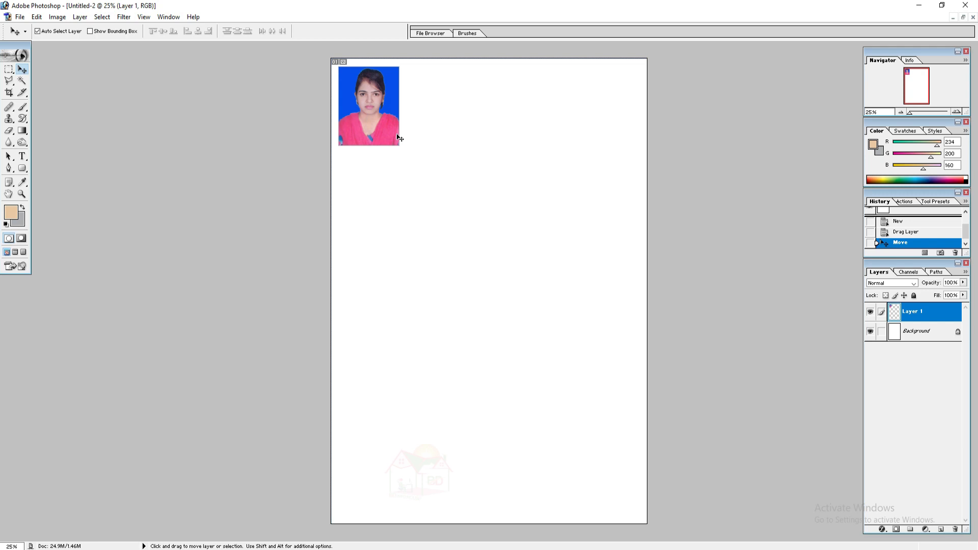
pyautogui.press('Up')
pyautogui.press('Up')
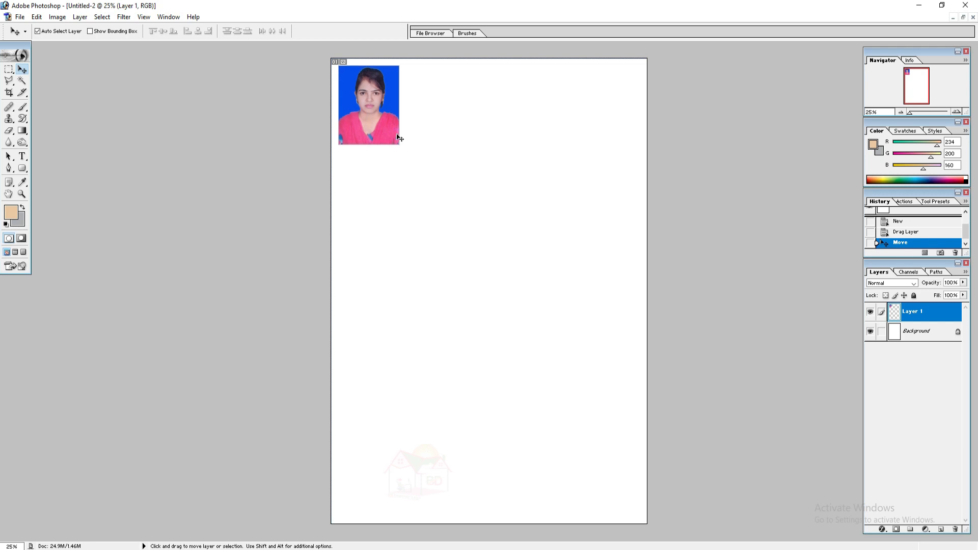
pyautogui.press('Up')
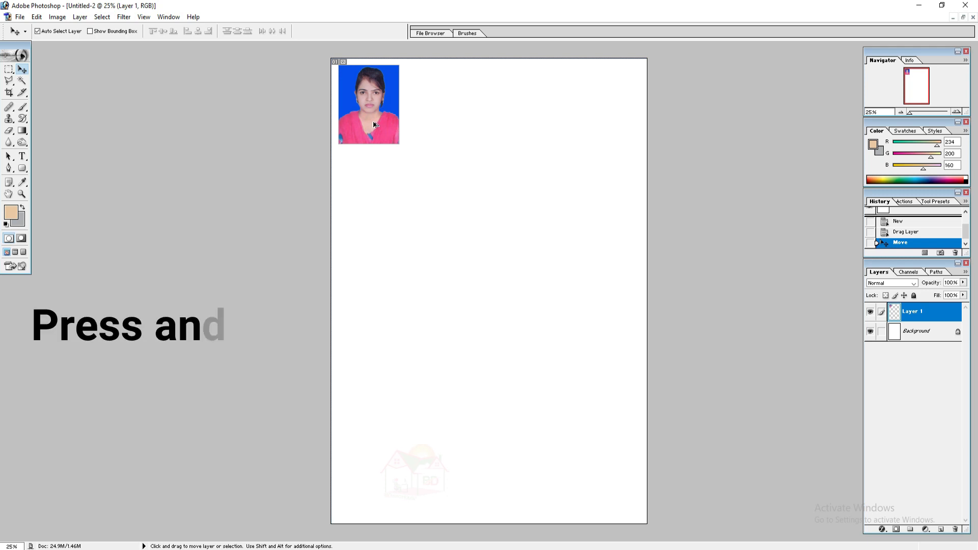
# - Duplicate the portrait horizontally to make a row of four copies with narrow, even gaps along the page's upper edge
pyautogui.press('alt')
pyautogui.press('shift')
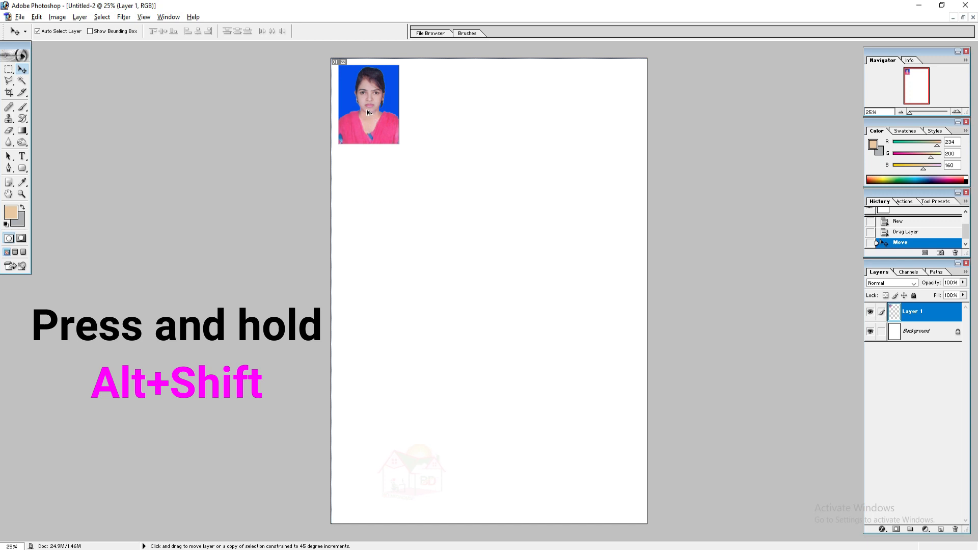
pyautogui.moveTo(368, 112); pyautogui.dragTo(432, 125)
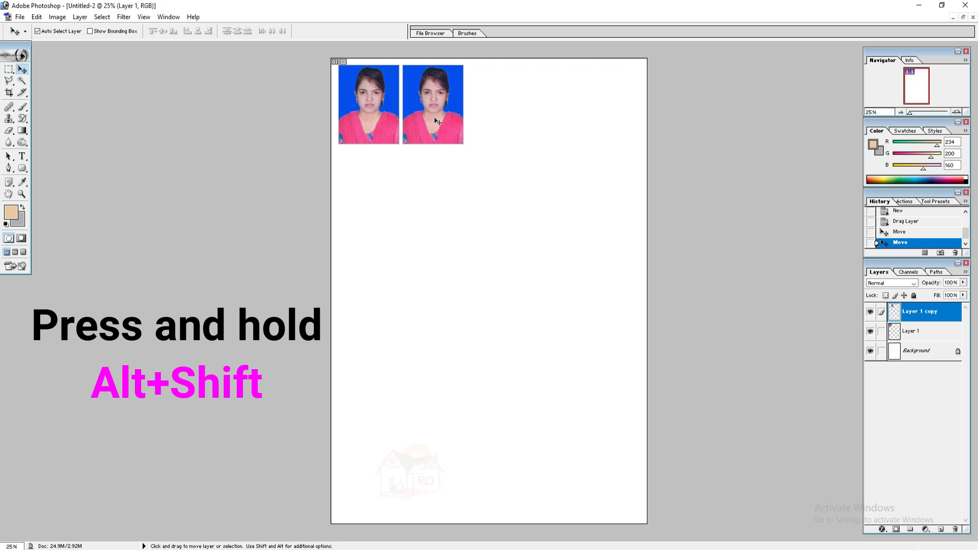
pyautogui.press('Left')
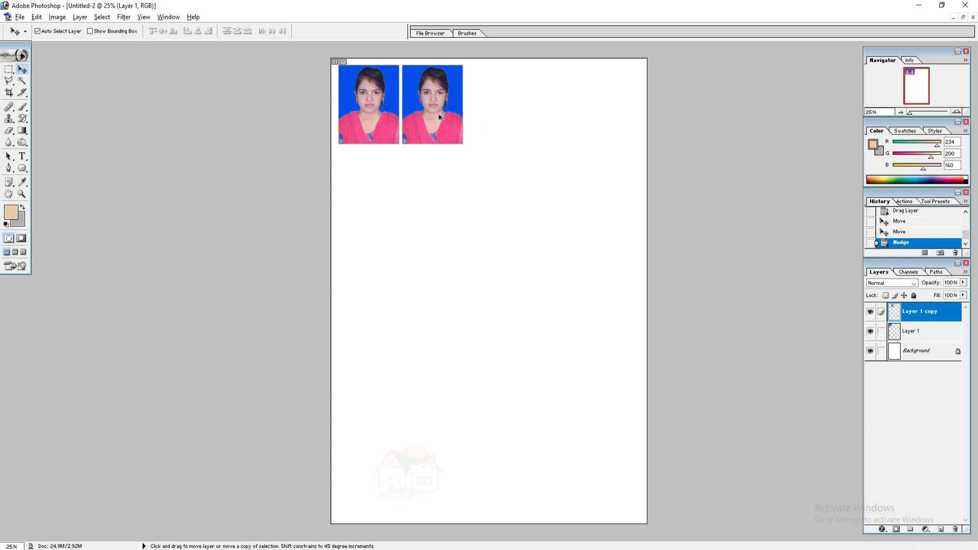
pyautogui.moveTo(437, 113); pyautogui.dragTo(533, 121)
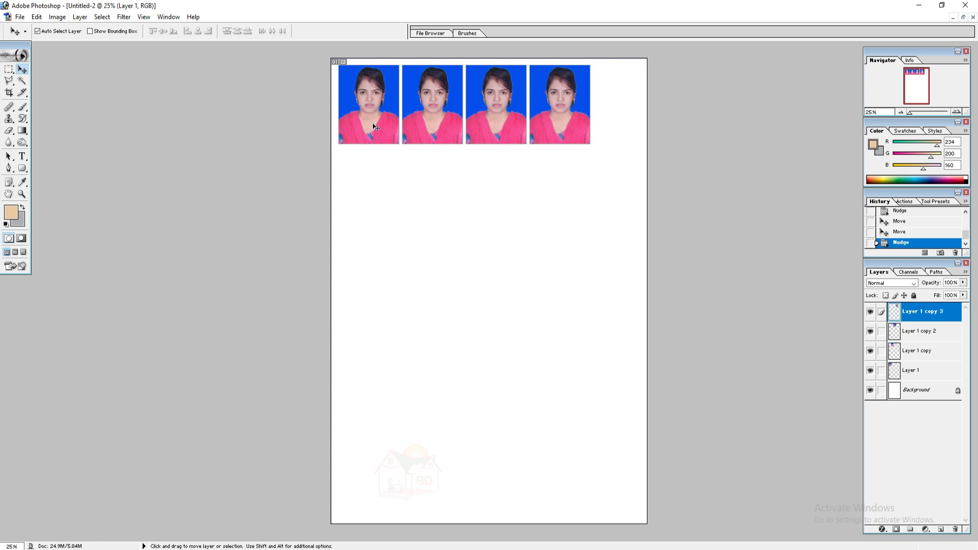
# - Duplicate each of the four portraits straight down to form a second row just below the first
pyautogui.click(360, 122)
pyautogui.moveTo(360, 125); pyautogui.dragTo(382, 203)
pyautogui.moveTo(438, 122); pyautogui.dragTo(447, 201)
pyautogui.moveTo(487, 128); pyautogui.dragTo(507, 208)
pyautogui.click(576, 129)
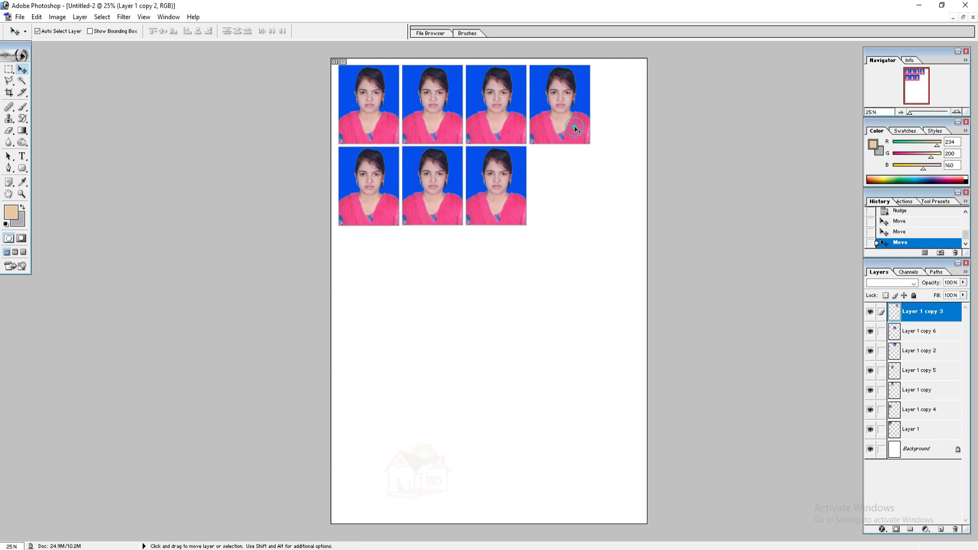
pyautogui.moveTo(576, 129); pyautogui.dragTo(581, 209)
# - Nudge the second, third and fourth portraits of the lower row vertically to line that row up
pyautogui.click(428, 189)
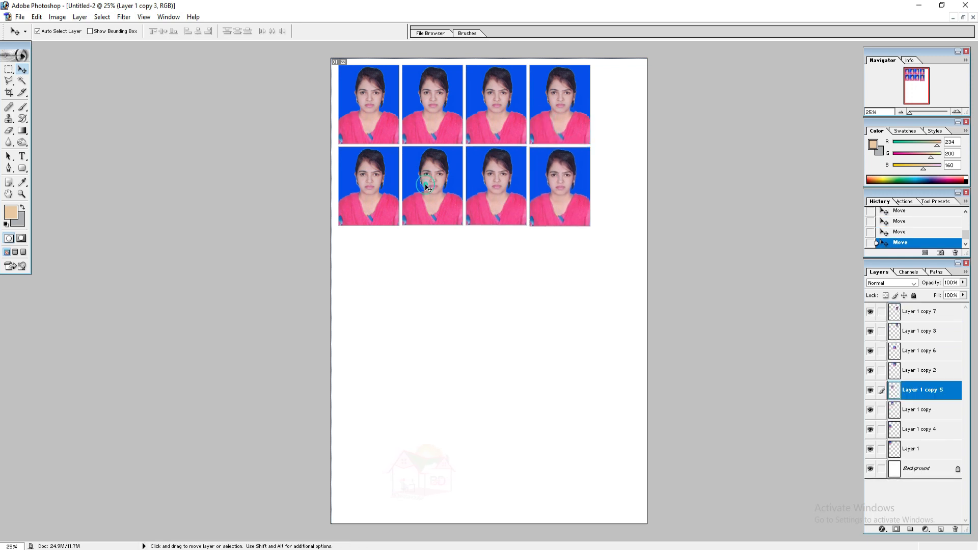
pyautogui.press('Down')
pyautogui.press('Down')
pyautogui.press('Down')
pyautogui.press('Up')
pyautogui.press('Up')
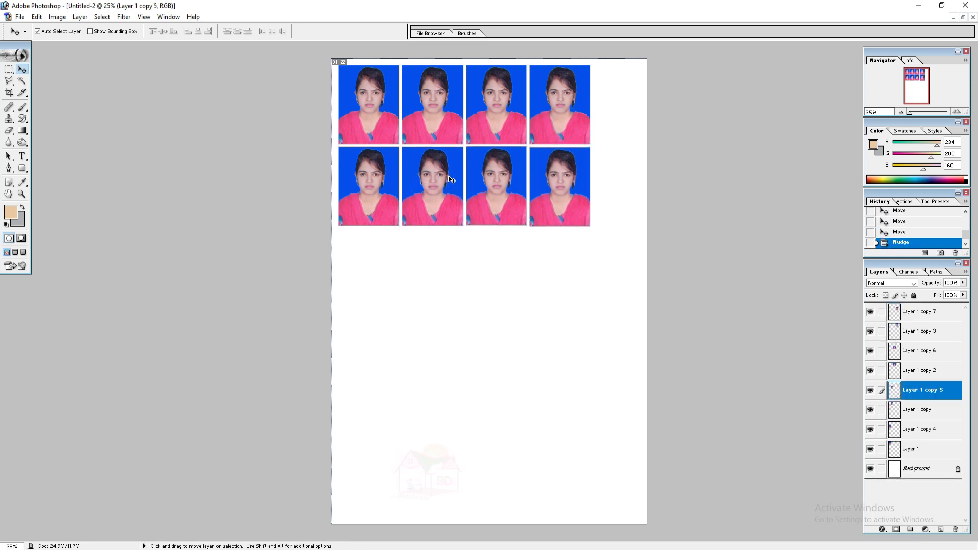
pyautogui.click(501, 177)
pyautogui.press('Down')
pyautogui.press('Down')
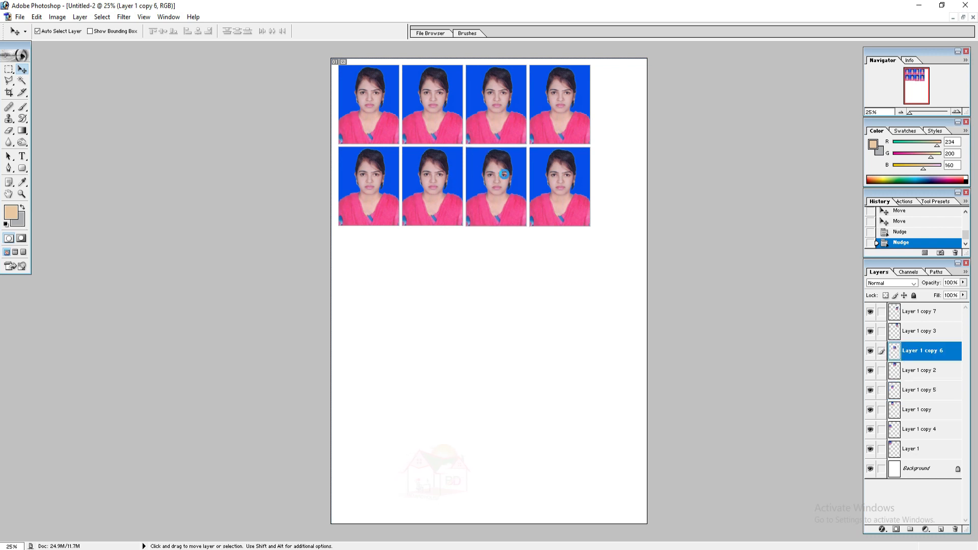
pyautogui.press('Up')
pyautogui.click(576, 181)
pyautogui.press('Down')
pyautogui.press('Up')
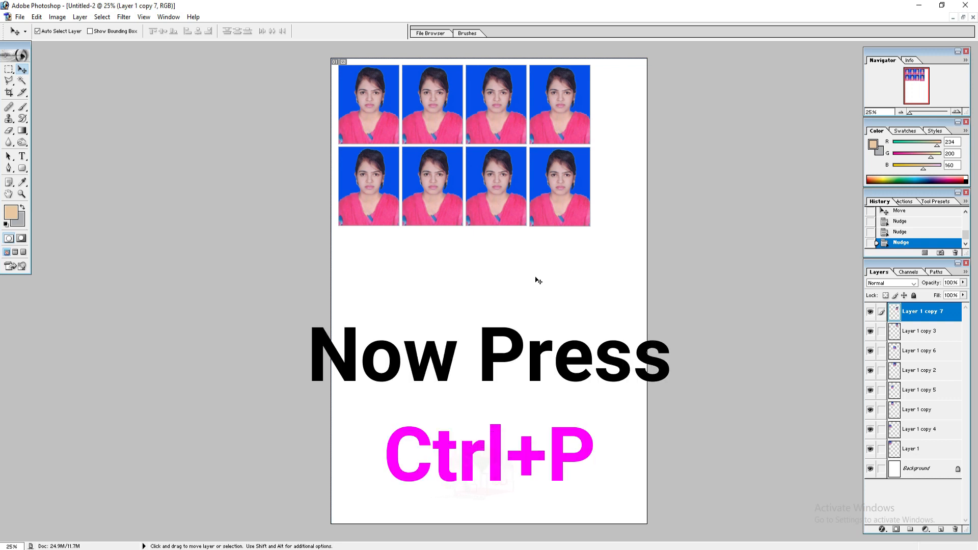
# - Open the print settings for the A4 photo sheet
pyautogui.hotkey('ctrl', 'p')
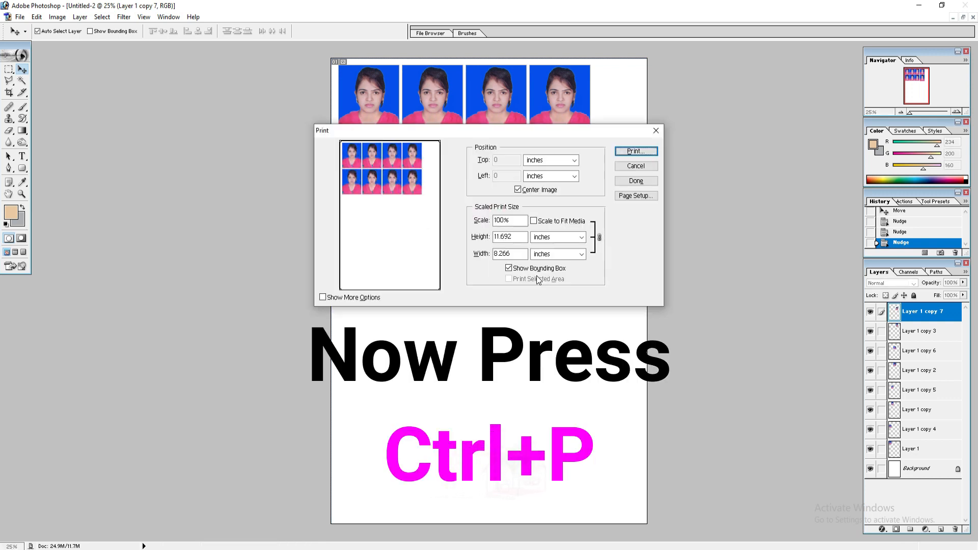